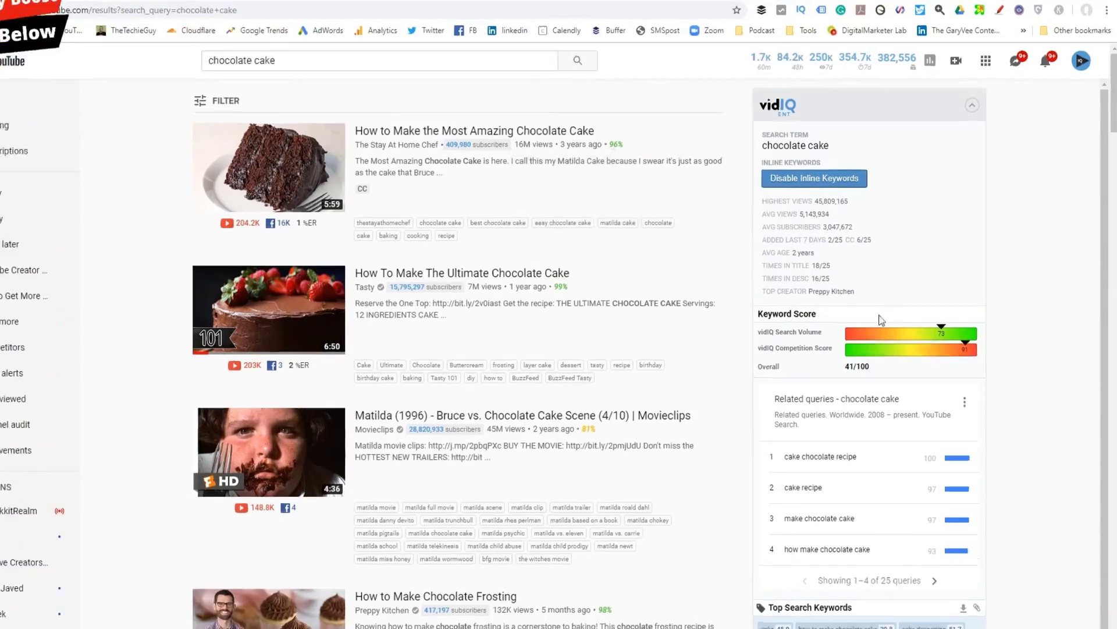
Step: Browse the search predictions for "chocolate cake" followed by each letter from a to i
{"action": "mouse_move", "coordinate": [896, 313]}
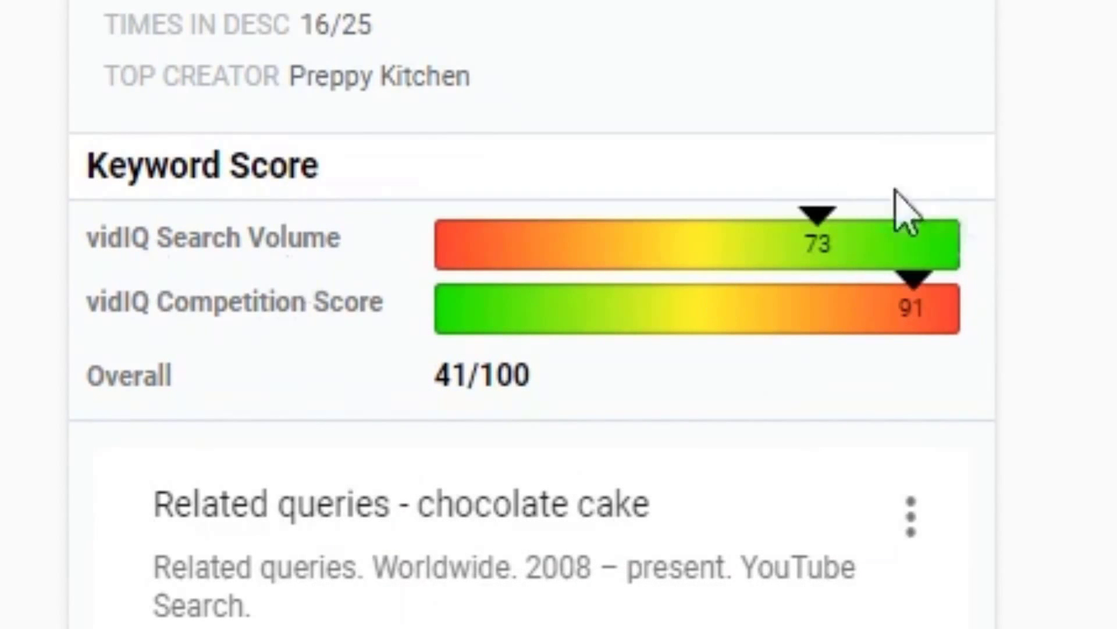
{"action": "mouse_move", "coordinate": [856, 230]}
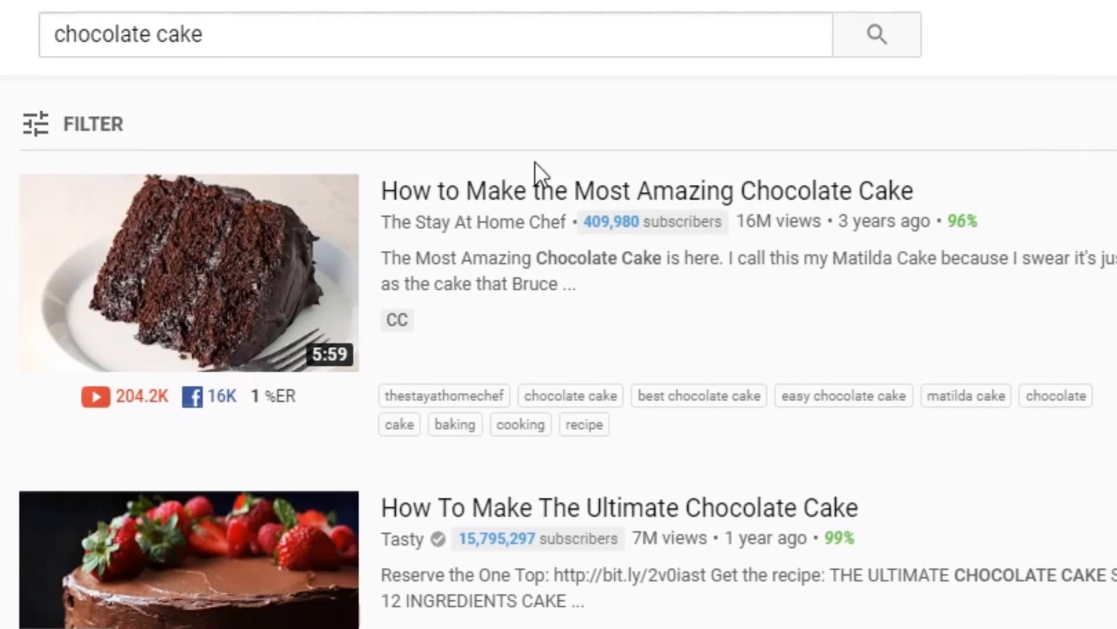
{"action": "left_click", "coordinate": [227, 32]}
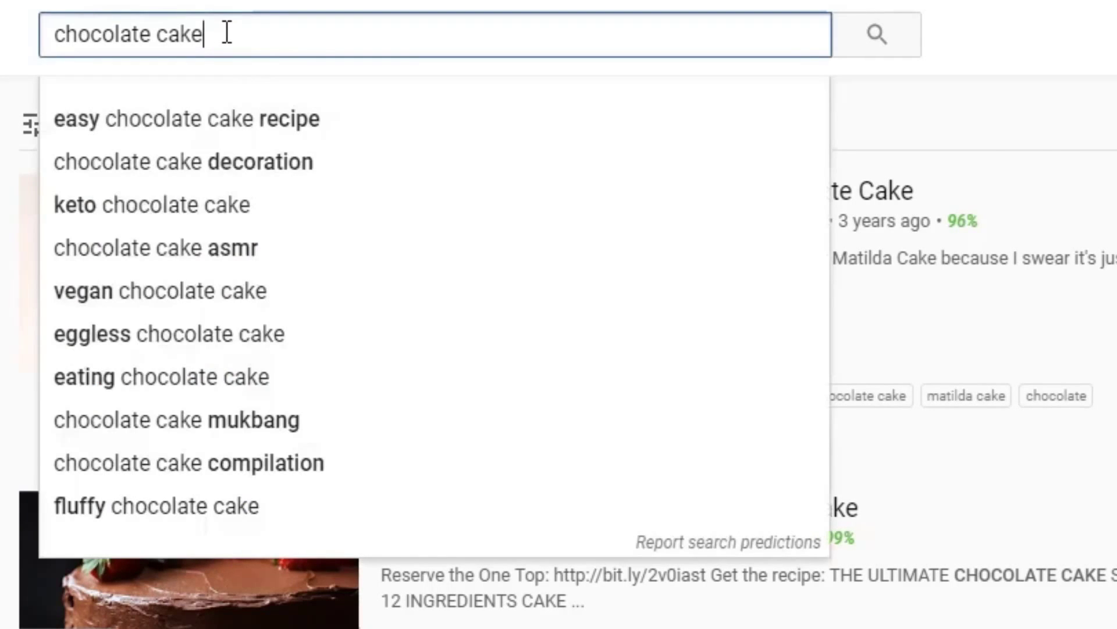
{"action": "type", "text": "a"}
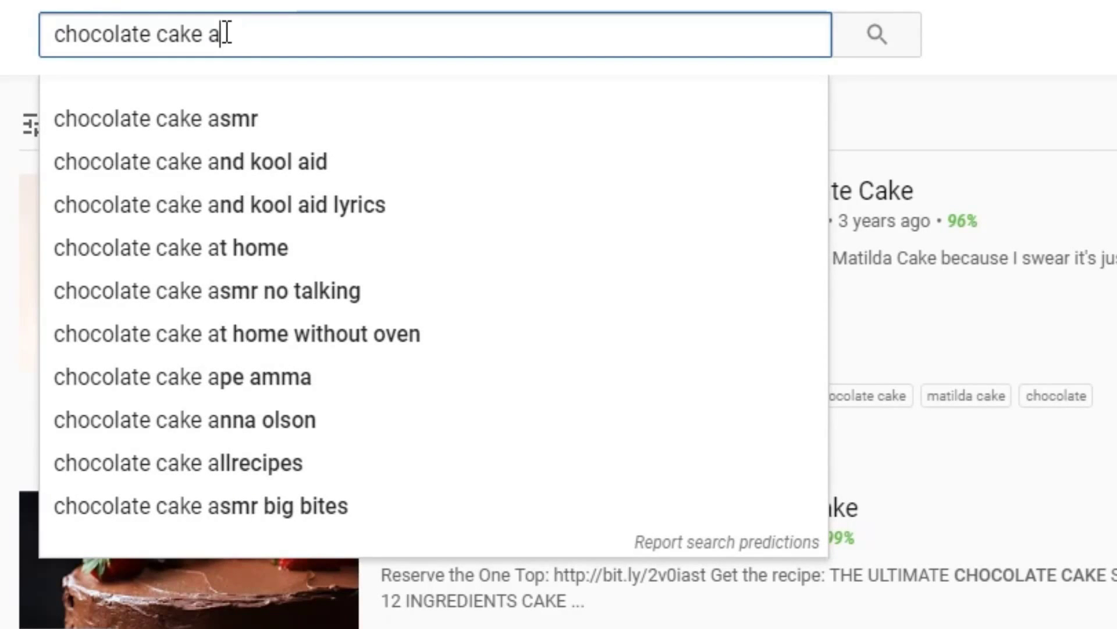
{"action": "key", "text": "BackSpace"}
{"action": "type", "text": "b"}
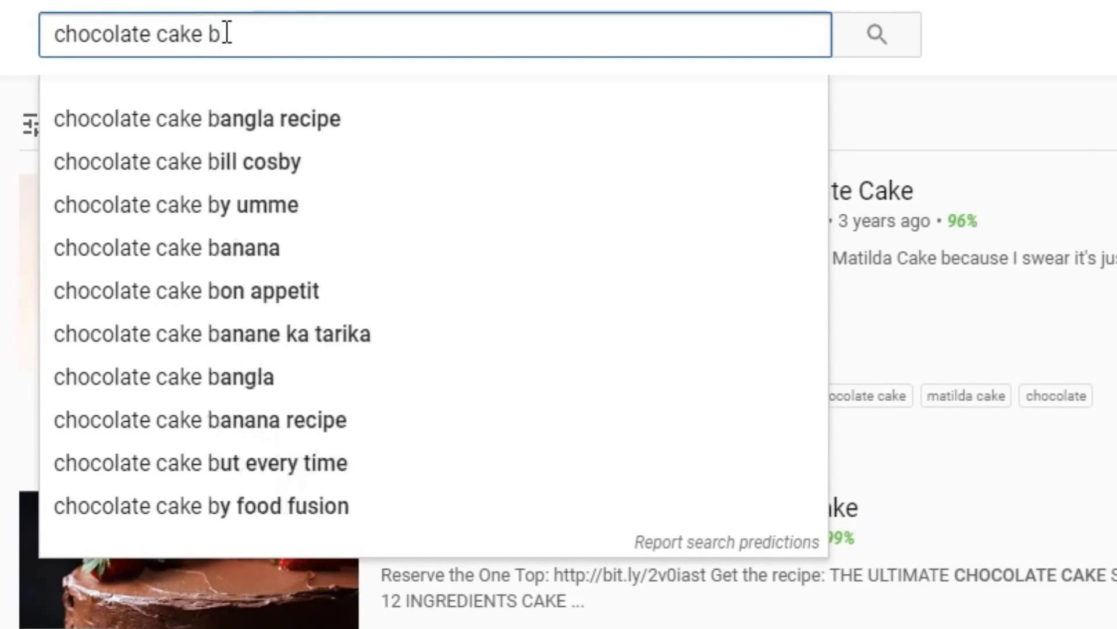
{"action": "key", "text": "BackSpace"}
{"action": "type", "text": "c"}
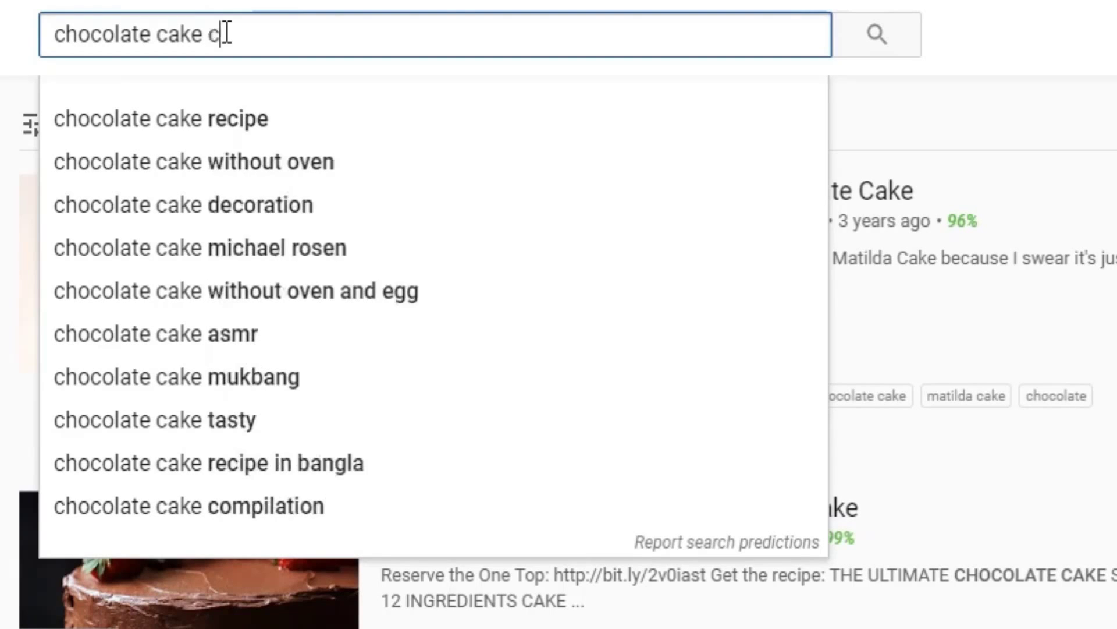
{"action": "key", "text": "BackSpace"}
{"action": "type", "text": "d"}
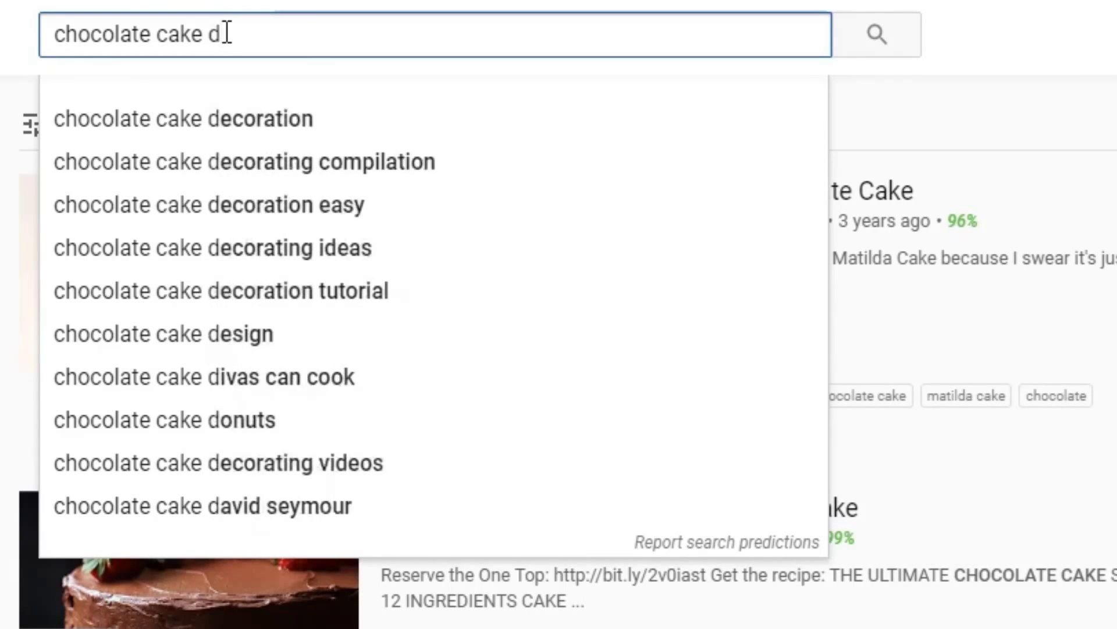
{"action": "key", "text": "BackSpace"}
{"action": "type", "text": "e"}
{"action": "key", "text": "BackSpace"}
{"action": "type", "text": "f"}
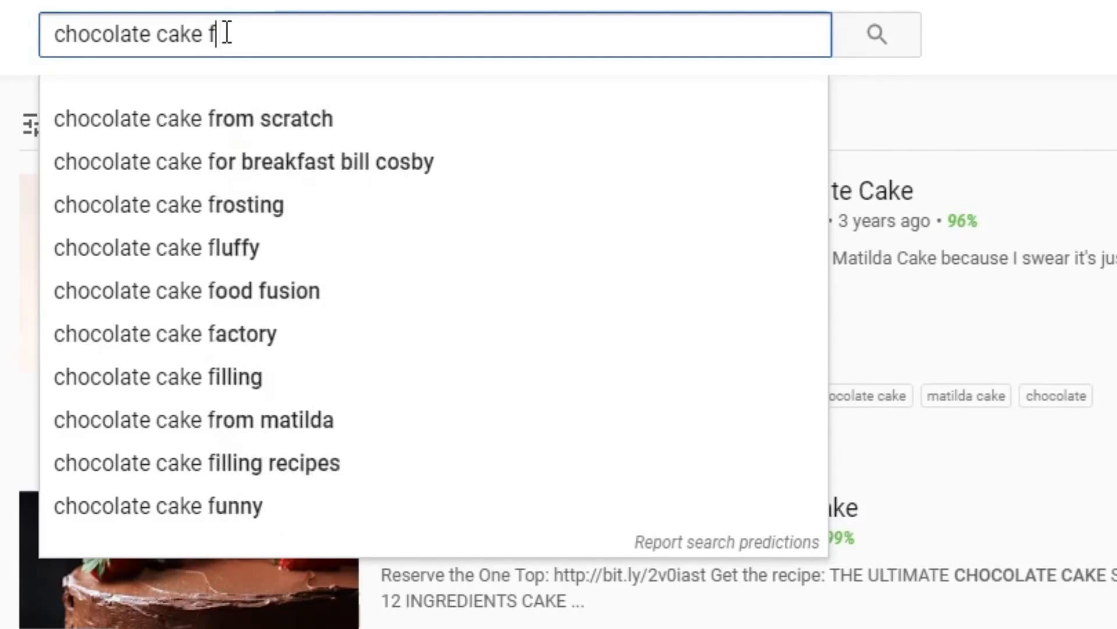
{"action": "key", "text": "BackSpace"}
{"action": "type", "text": "g"}
{"action": "key", "text": "BackSpace"}
{"action": "type", "text": "h"}
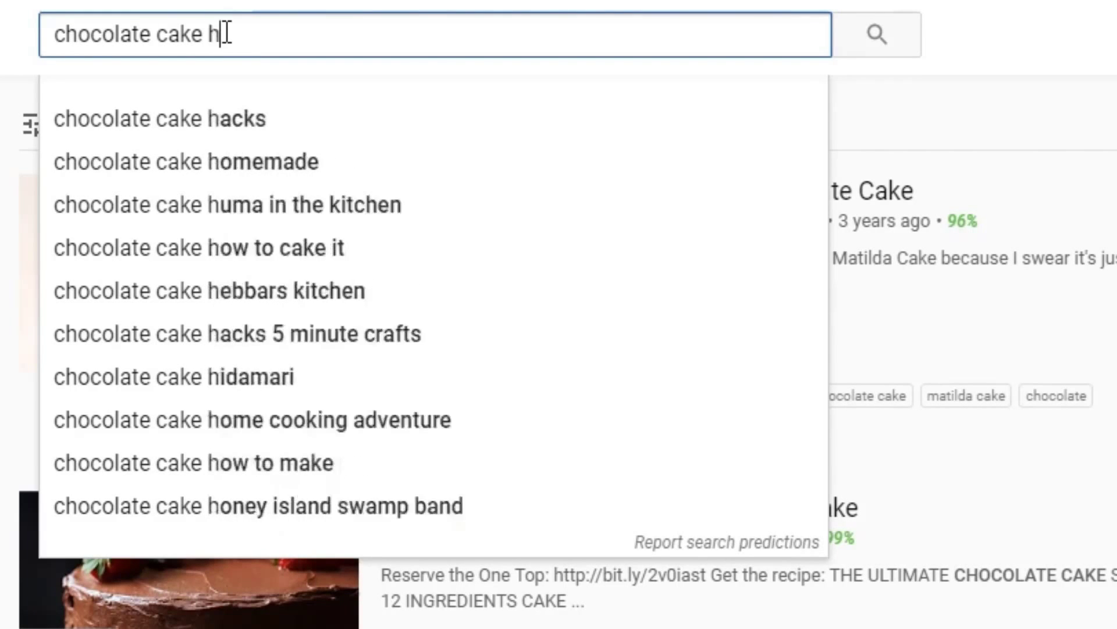
{"action": "key", "text": "BackSpace"}
{"action": "type", "text": "i"}
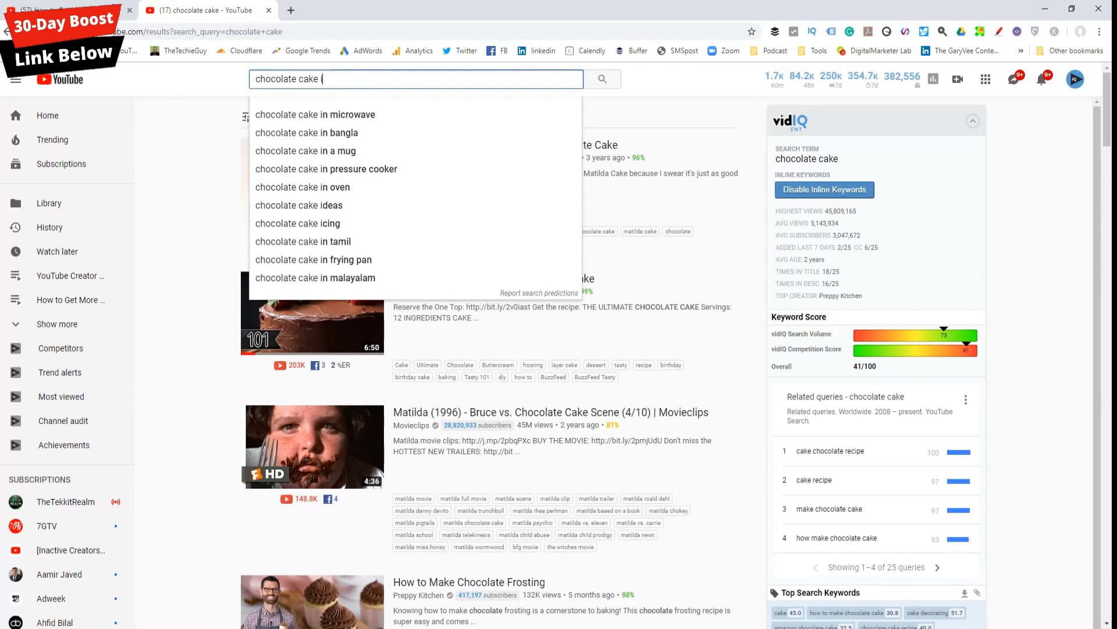
{"action": "key", "text": "Escape"}
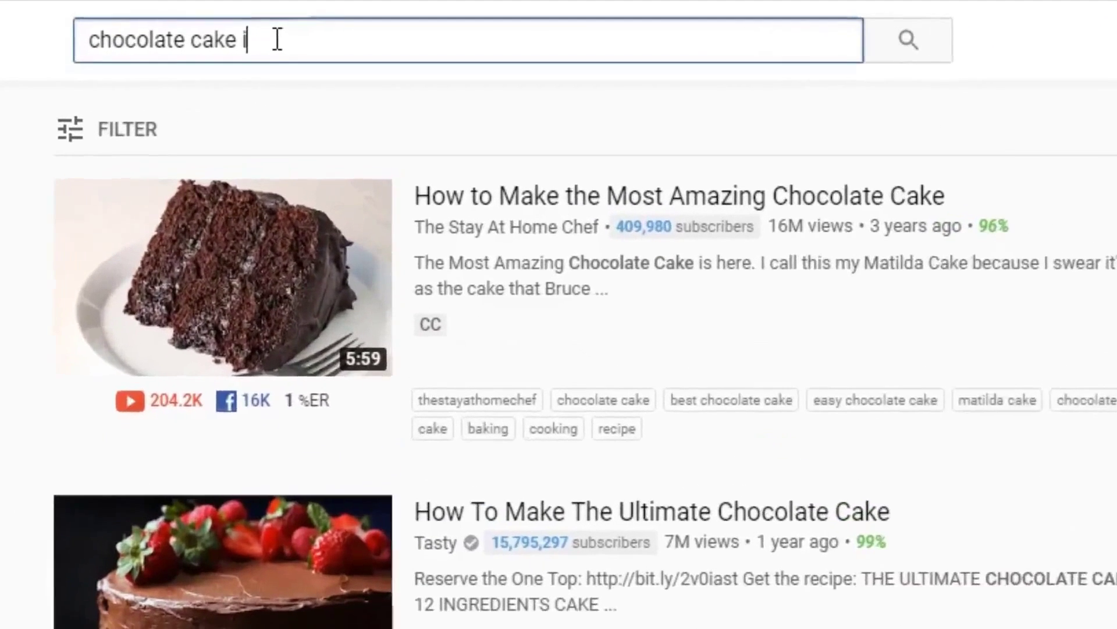
Step: Check the search predictions for "chocolate cake" preceded by the question words "what", "where" and "why"
{"action": "key", "text": "BackSpace"}
{"action": "key", "text": "Home"}
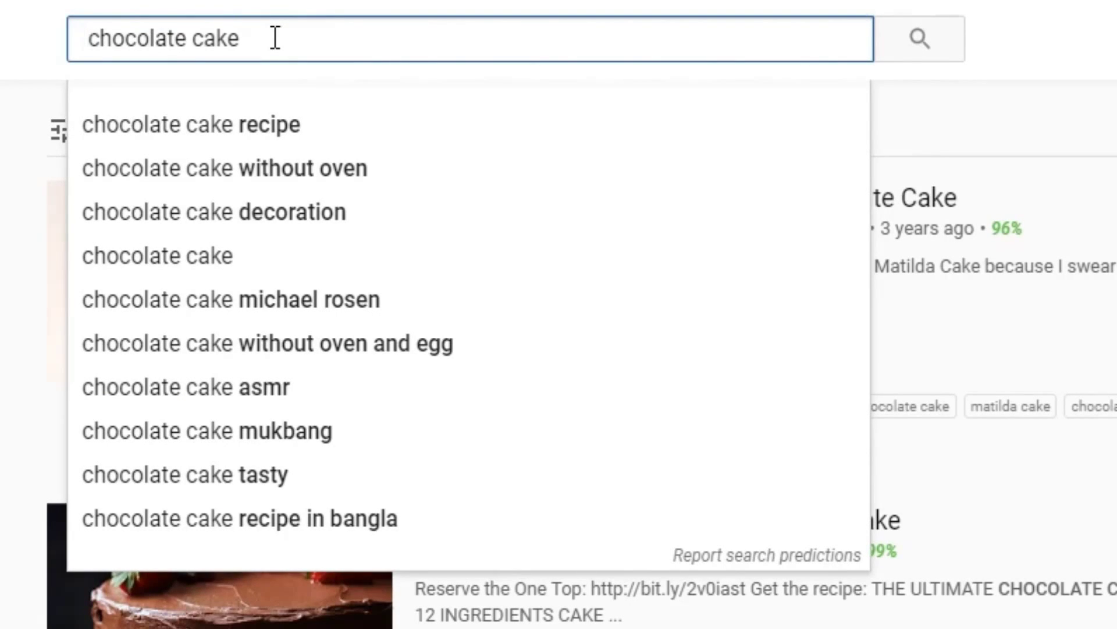
{"action": "type", "text": "what"}
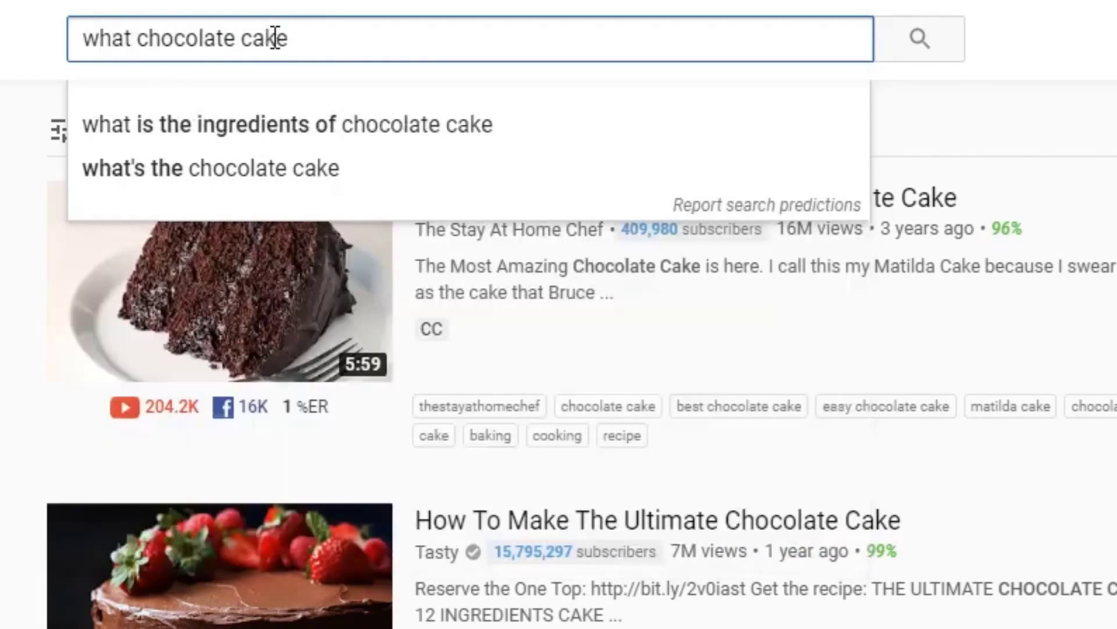
{"action": "key", "text": "shift+Home"}
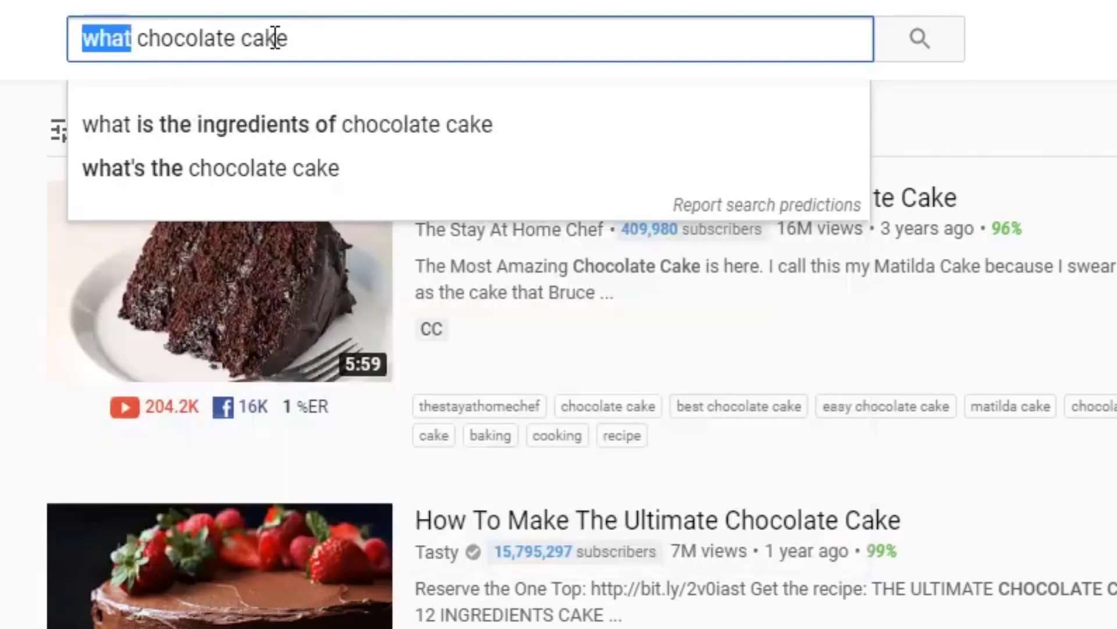
{"action": "type", "text": "where"}
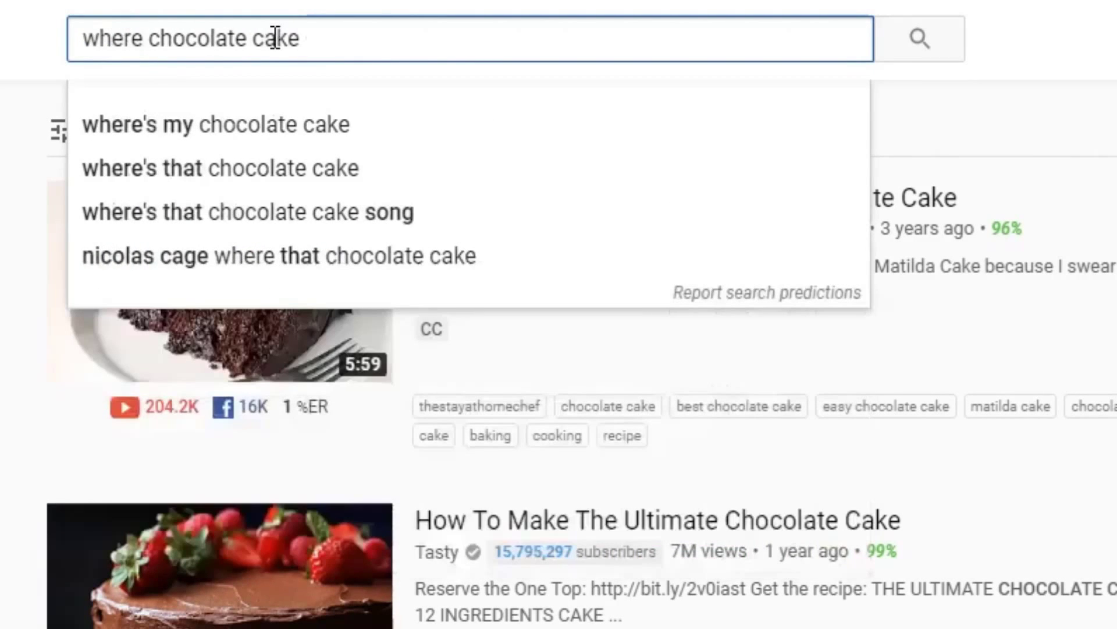
{"action": "key", "text": "shift+Home"}
{"action": "type", "text": "why"}
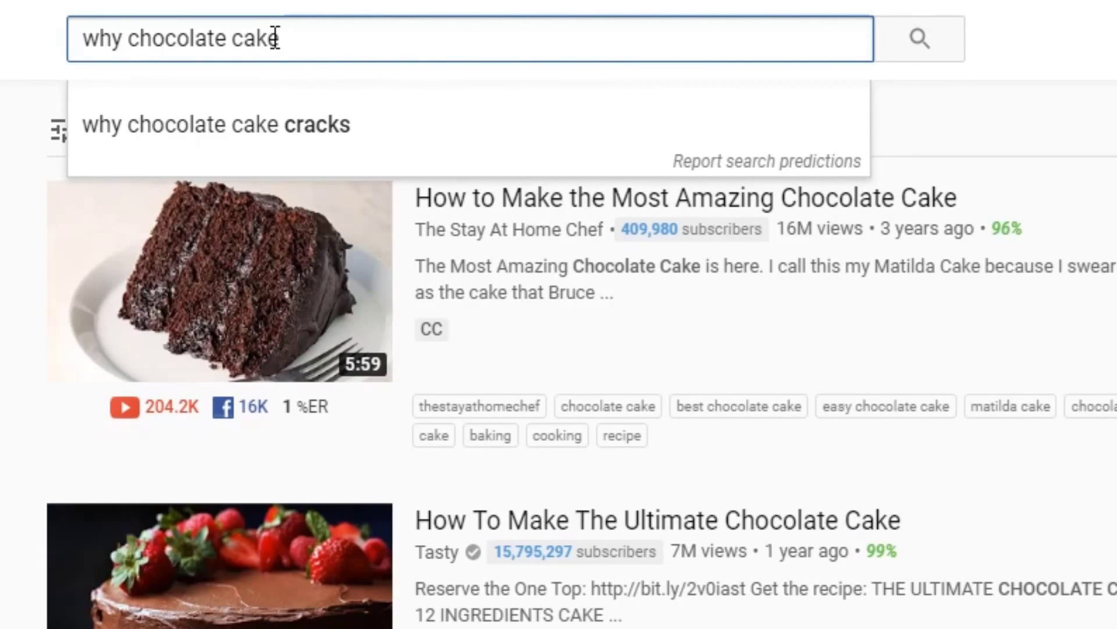
{"action": "key", "text": "ctrl+shift+Right"}
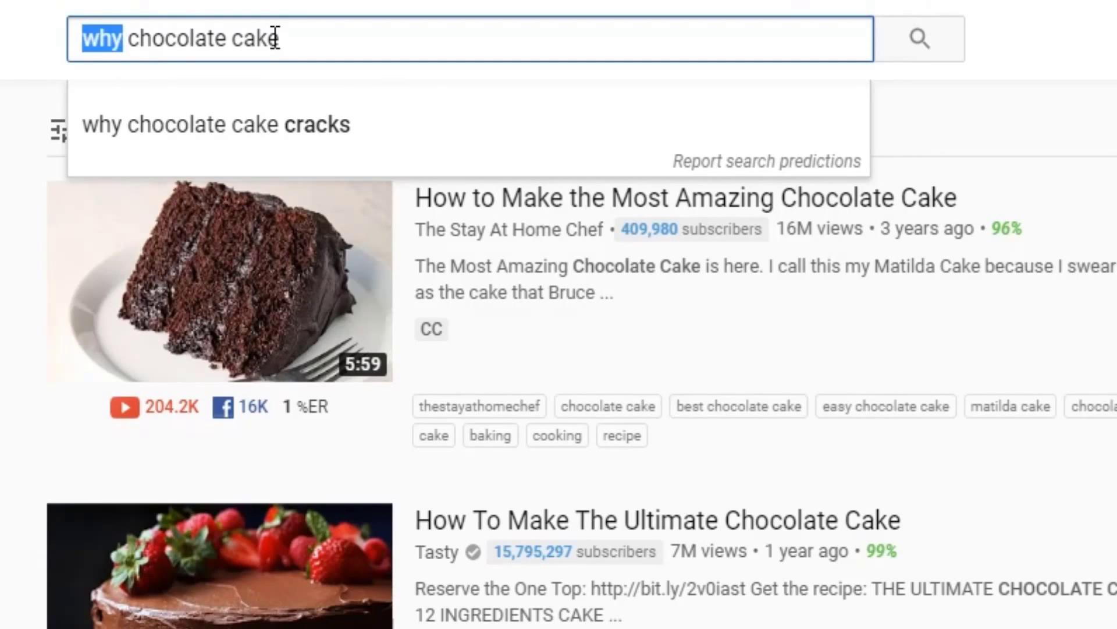
{"action": "type", "text": "w"}
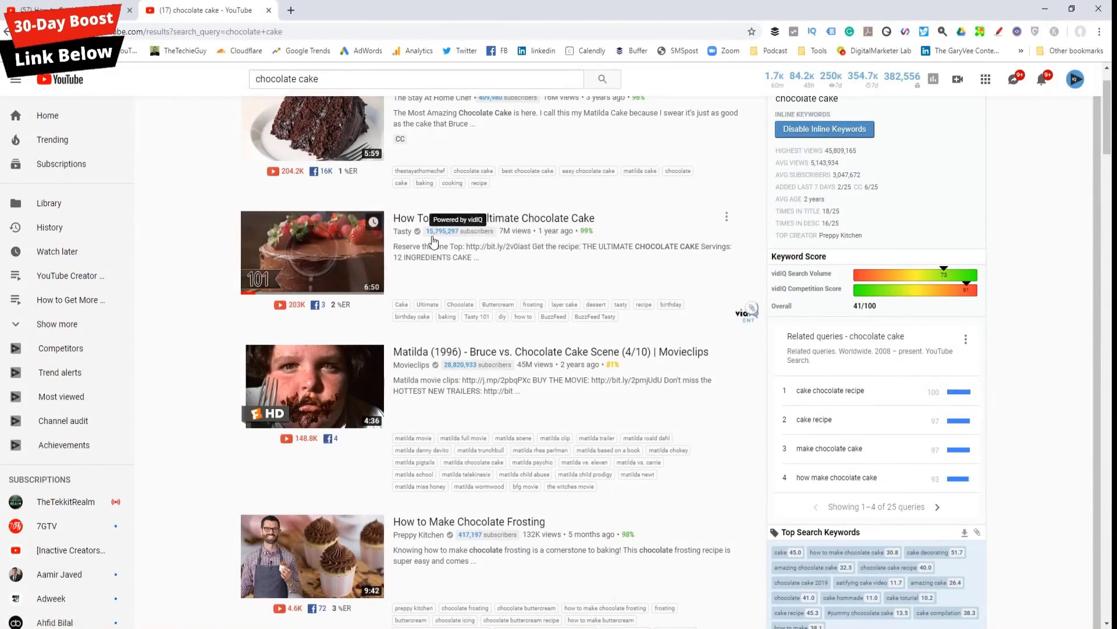
Step: Open Tasty's video "How To Make The Ultimate Chocolate Cake" and examine its total views and views per hour
{"action": "left_click", "coordinate": [428, 260]}
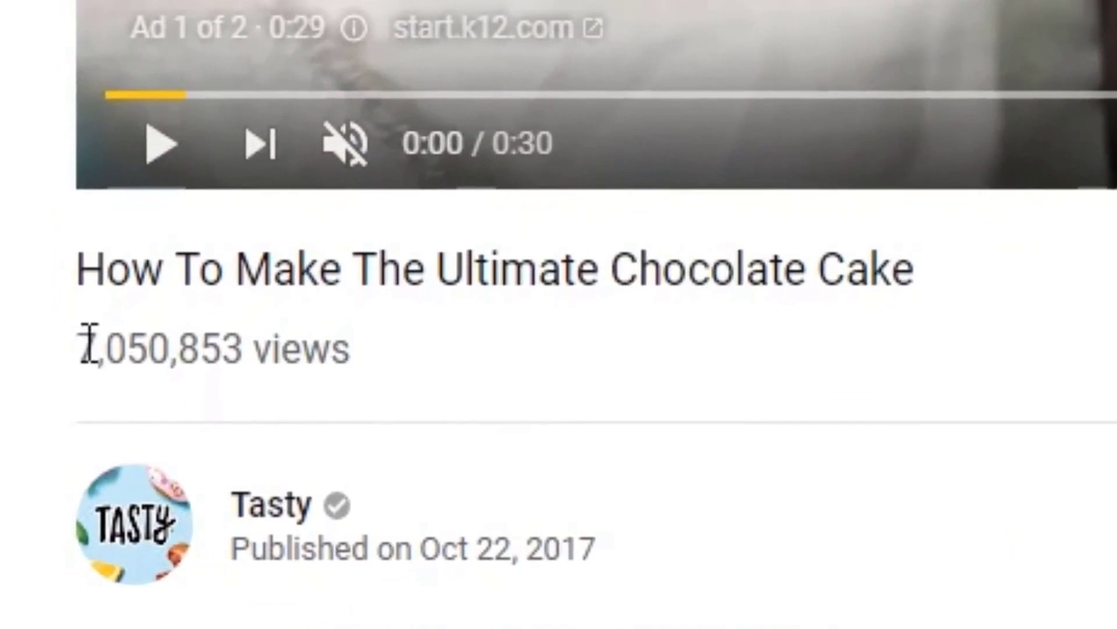
{"action": "left_click_drag", "start_coordinate": [88, 346], "coordinate": [180, 347]}
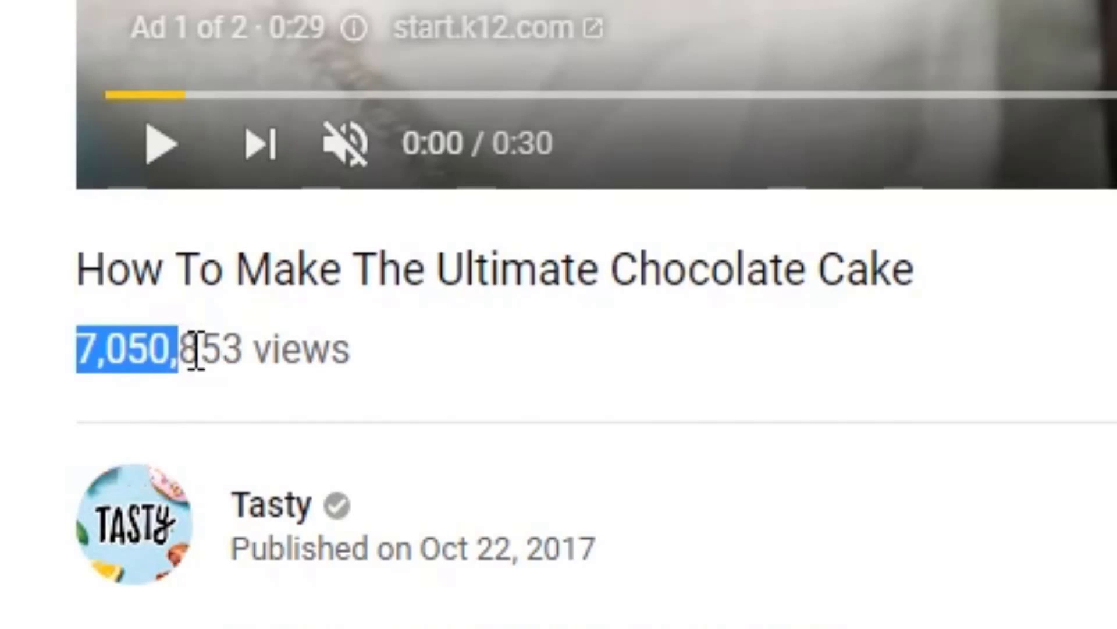
{"action": "left_click", "coordinate": [198, 348]}
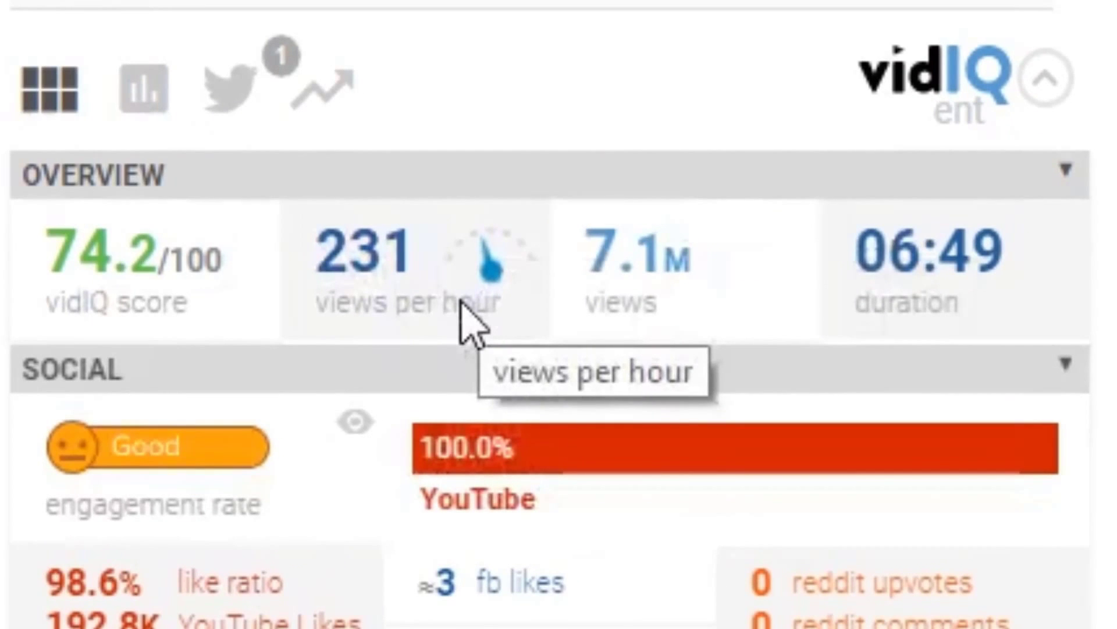
{"action": "mouse_move", "coordinate": [400, 352]}
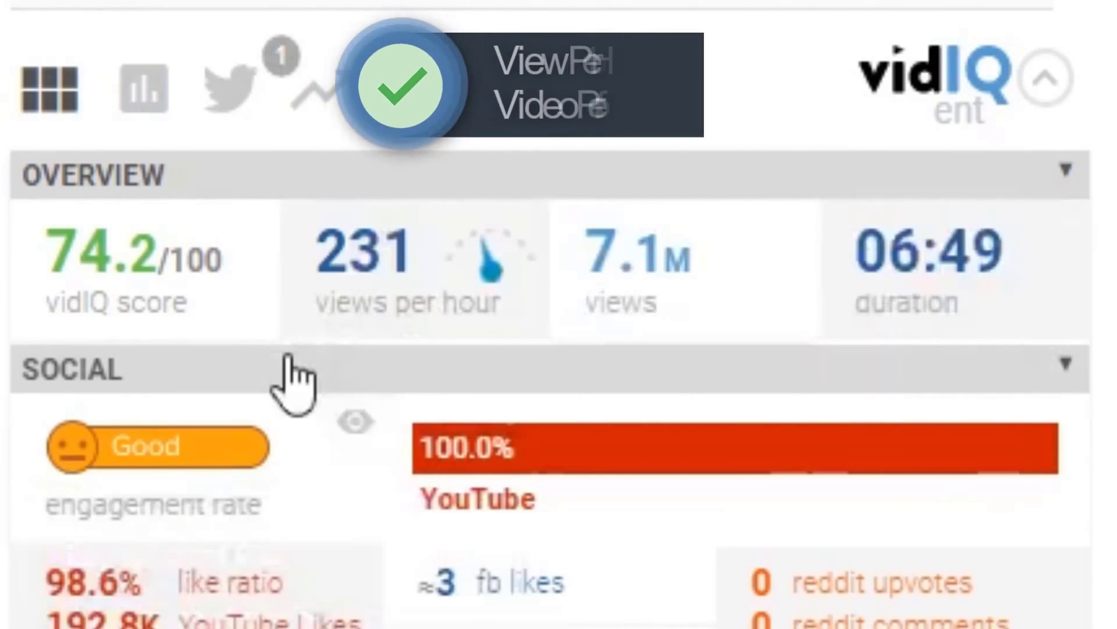
{"action": "mouse_move", "coordinate": [708, 444]}
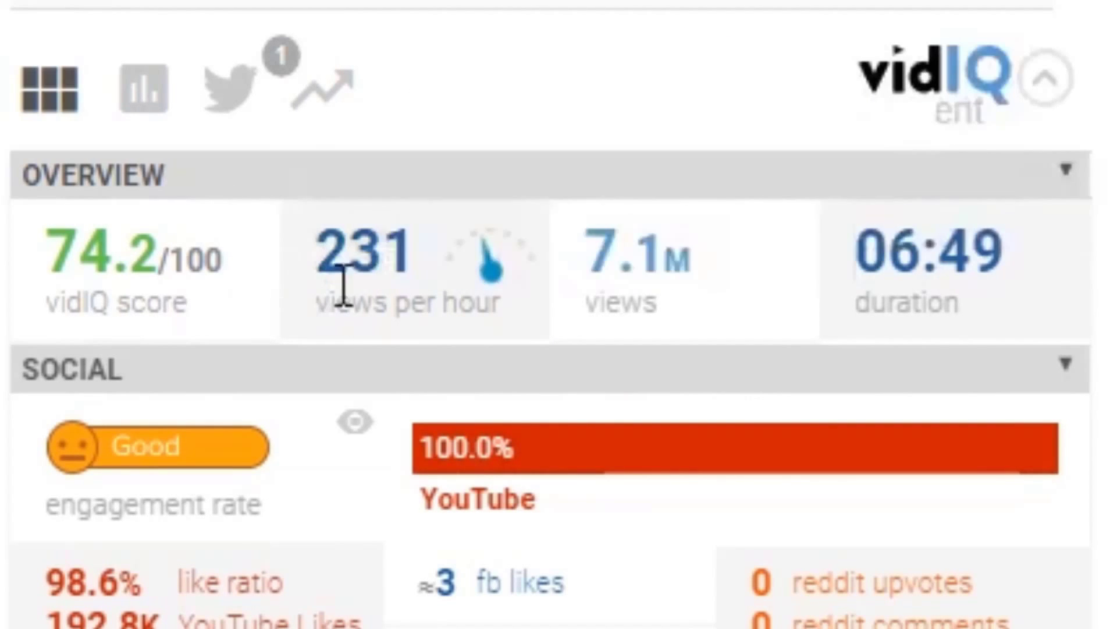
{"action": "mouse_move", "coordinate": [394, 270]}
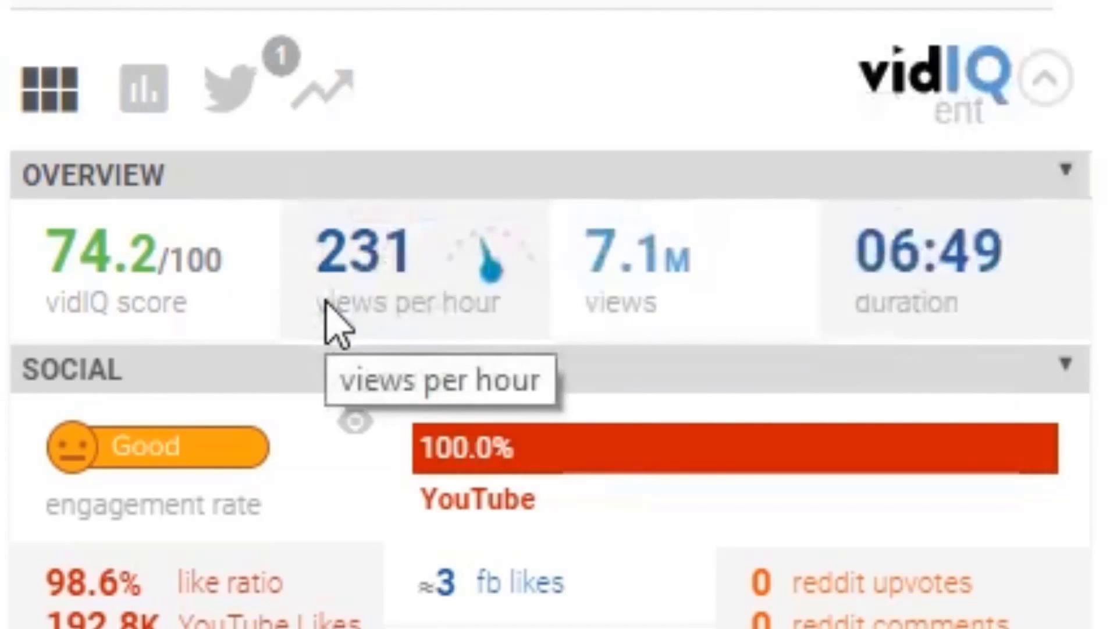
Step: Examine the video's views-over-time chart in vidIQ, including its first data point, and return to the overview statistics
{"action": "left_click", "coordinate": [141, 96]}
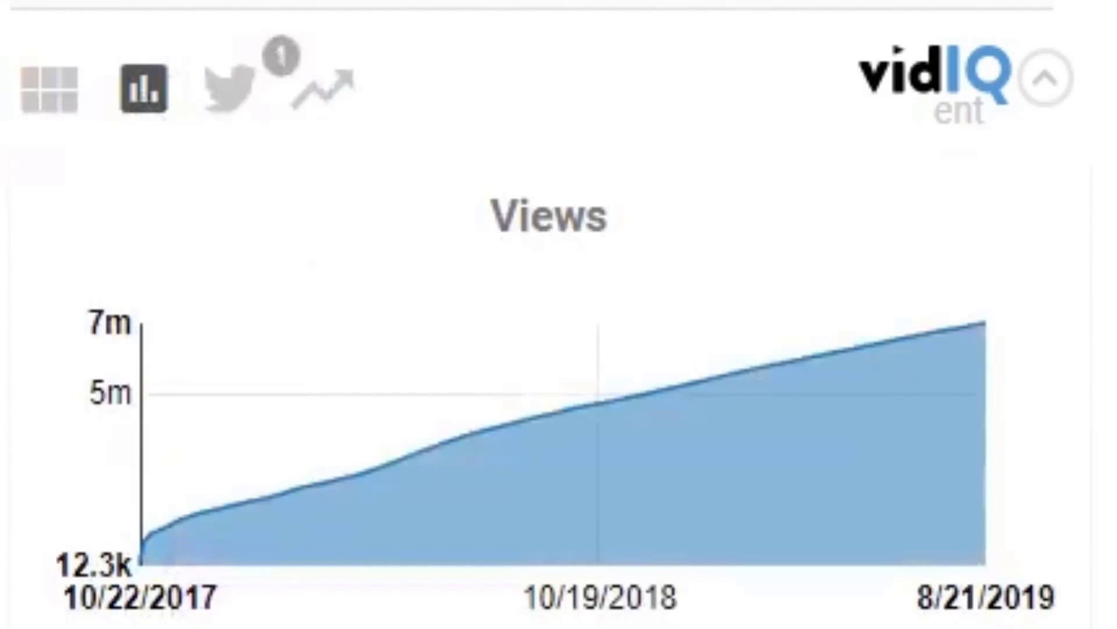
{"action": "mouse_move", "coordinate": [165, 561]}
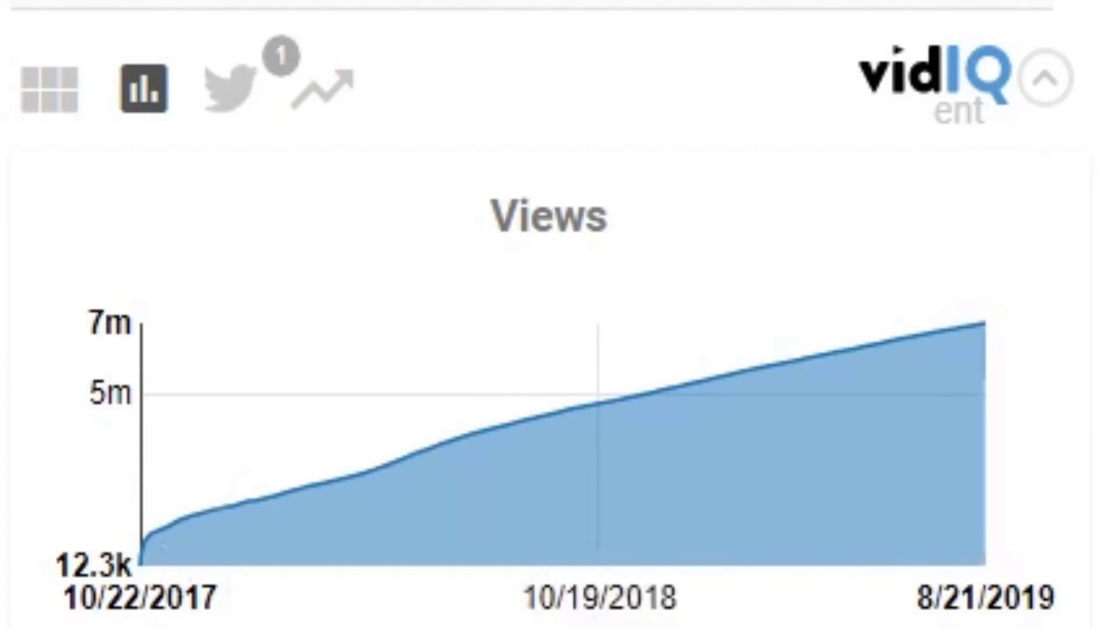
{"action": "mouse_move", "coordinate": [199, 399]}
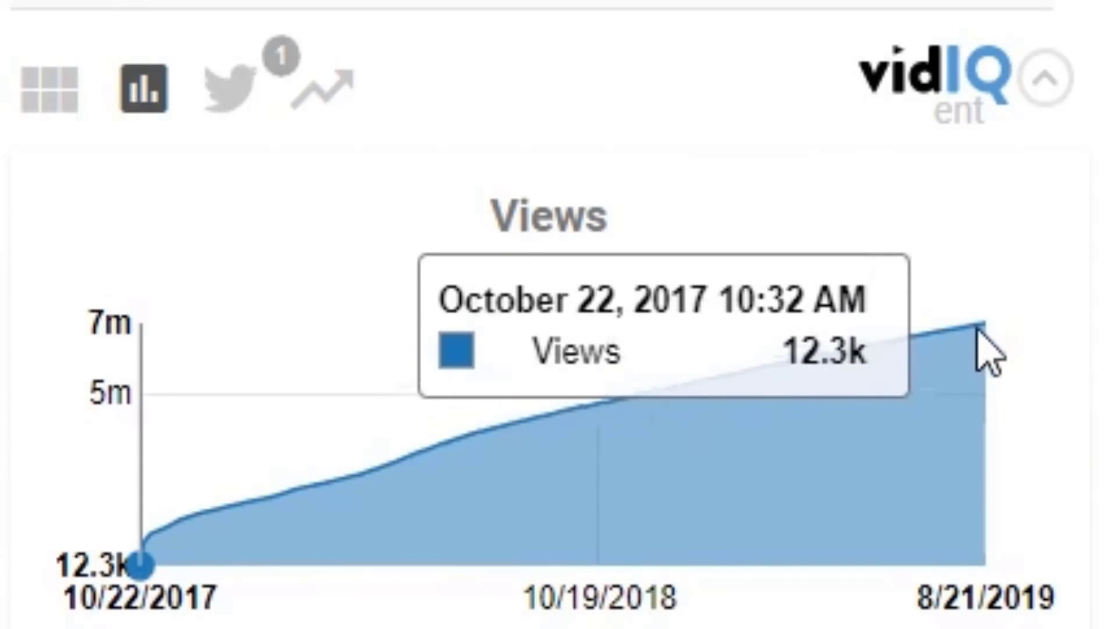
{"action": "left_click", "coordinate": [46, 90]}
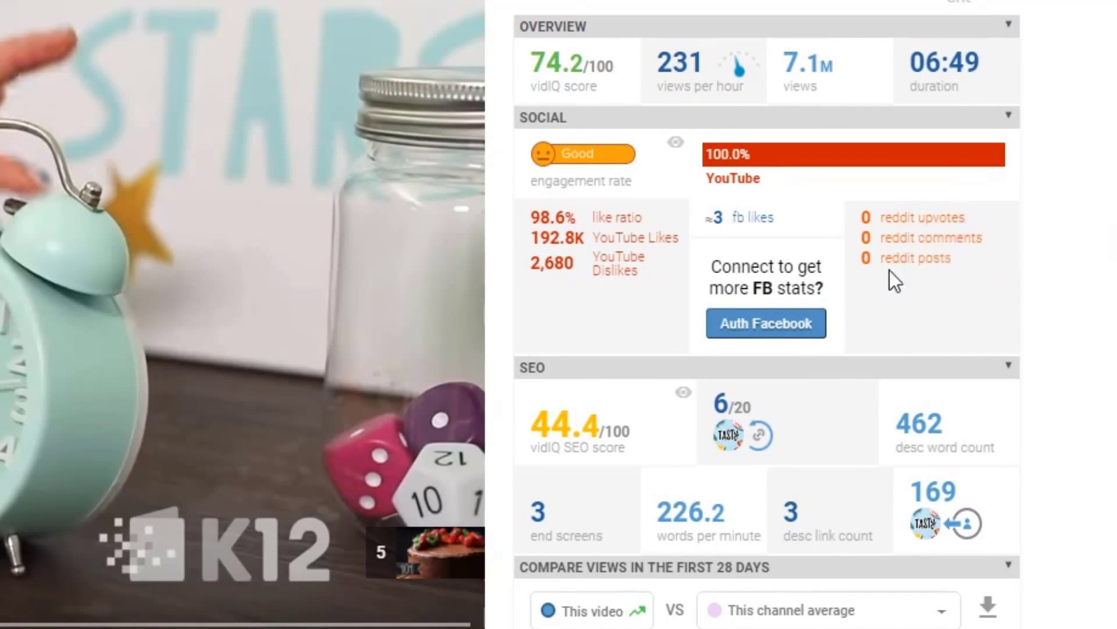
Step: Examine the video's first 28 days of views against the channel average and review the available comparison options
{"action": "scroll", "coordinate": [1050, 442], "scroll_direction": "down", "scroll_amount": 7}
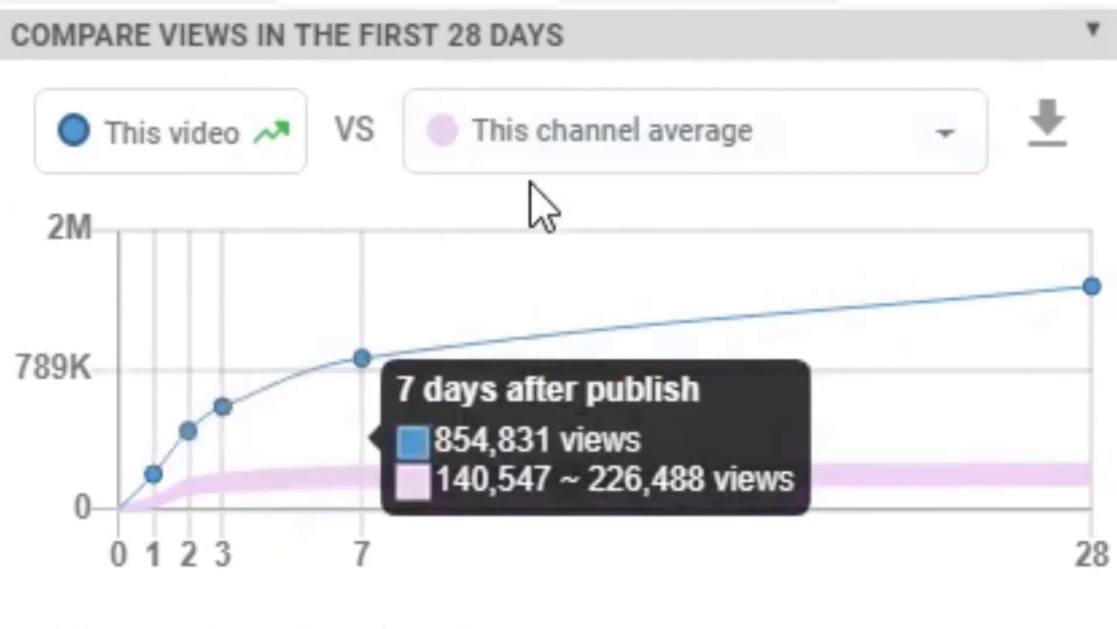
{"action": "left_click", "coordinate": [907, 166]}
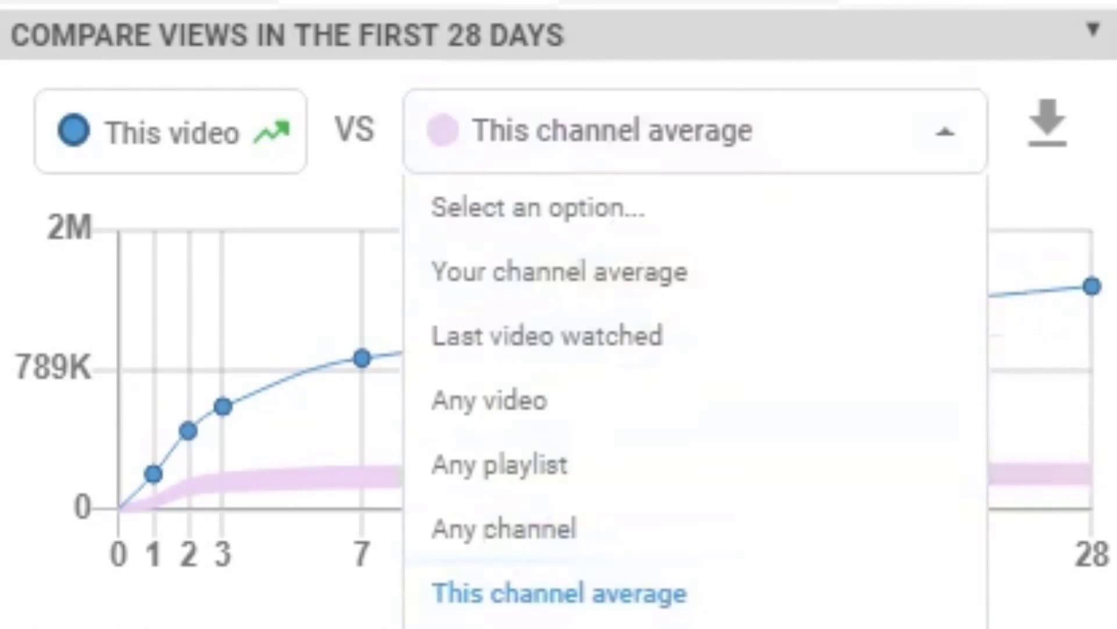
{"action": "key", "text": "Escape"}
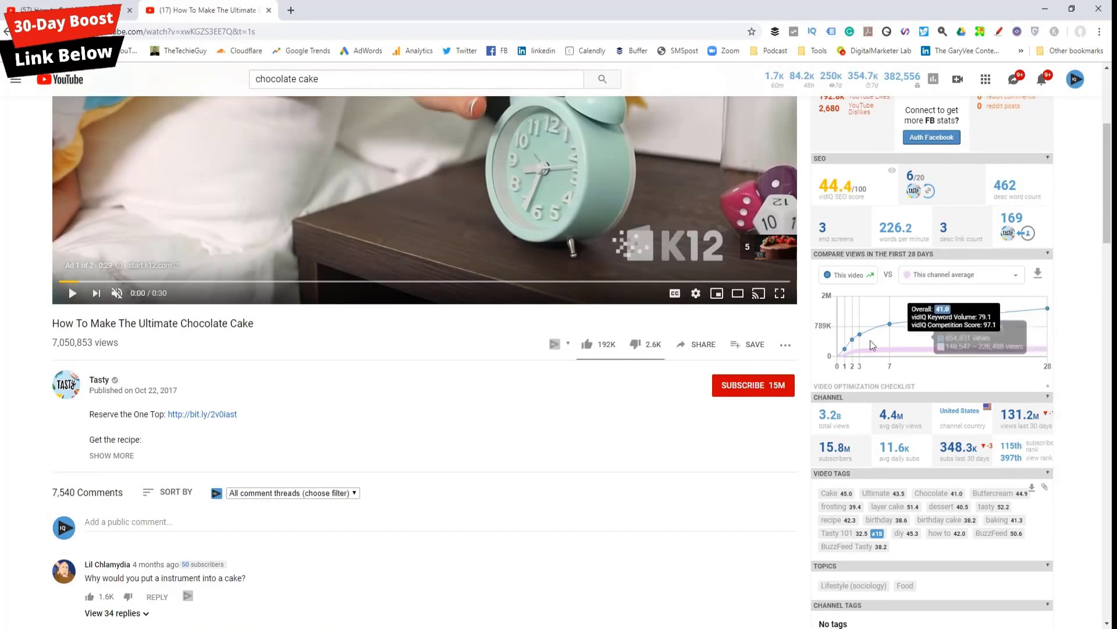
{"action": "mouse_move", "coordinate": [1050, 356]}
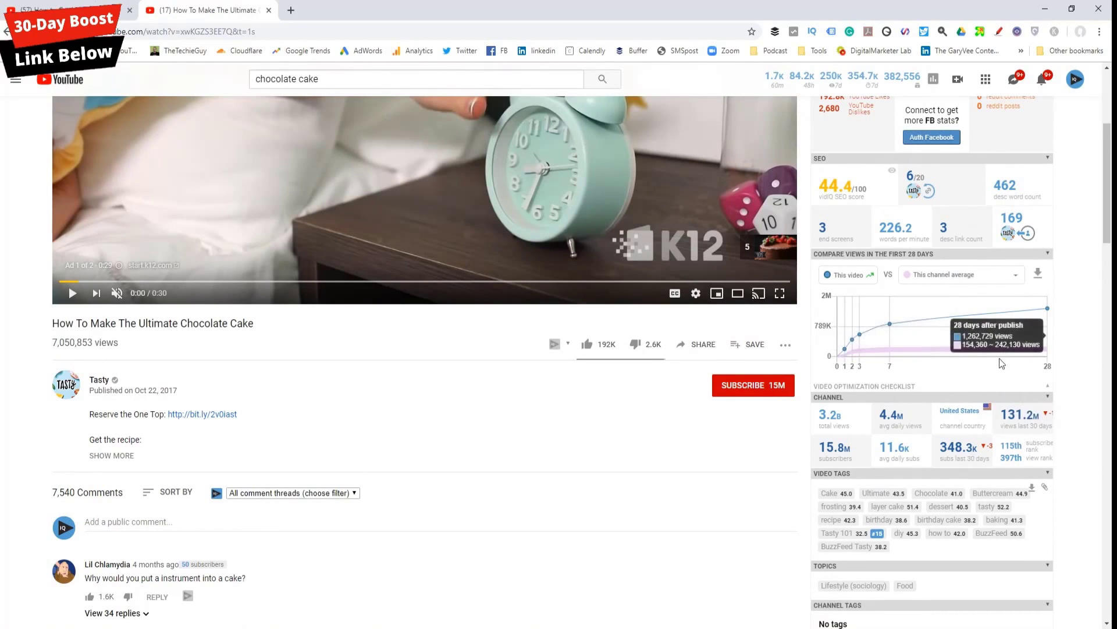
{"action": "mouse_move", "coordinate": [941, 332]}
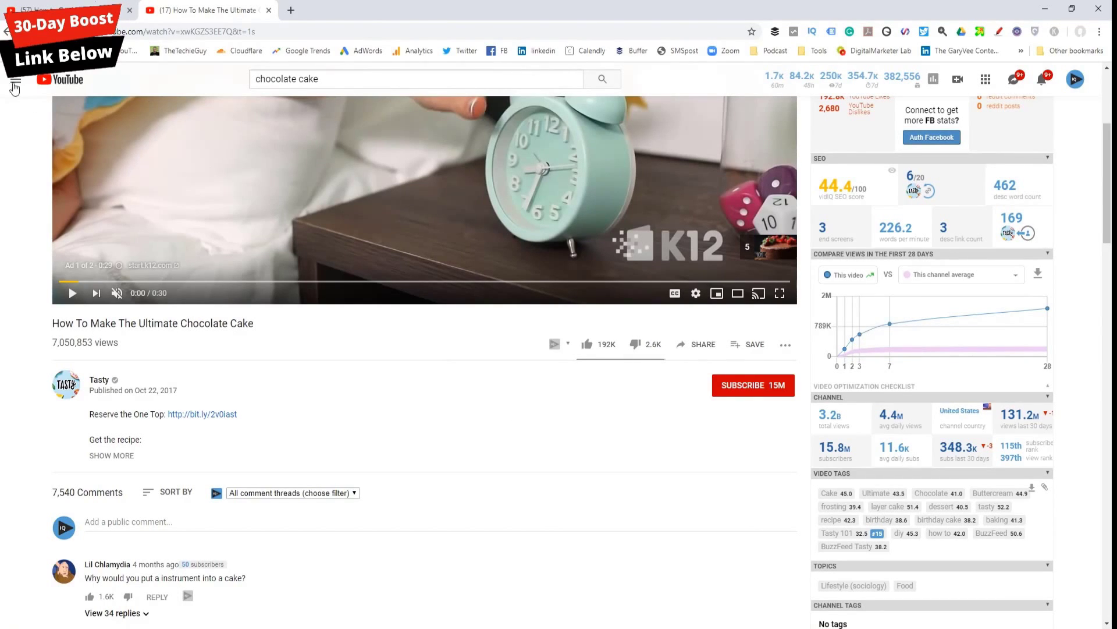
Step: Open vidIQ's Competitors overview to see the competitor channels' recent videos
{"action": "left_click", "coordinate": [16, 84]}
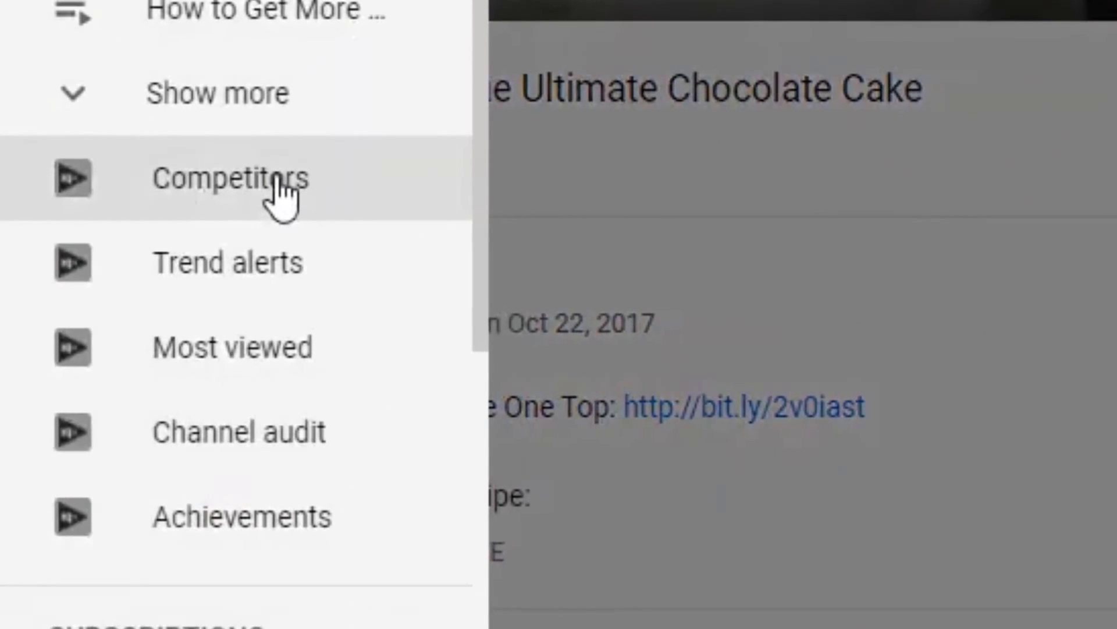
{"action": "left_click", "coordinate": [277, 181]}
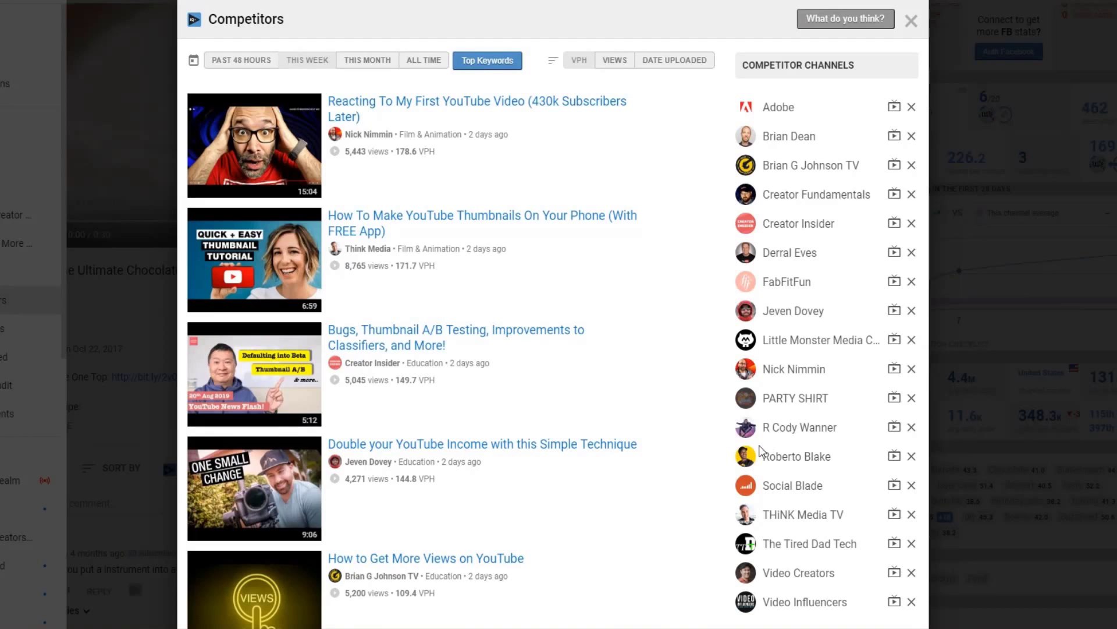
Step: Examine the competitors' recent videos ranked by views per hour, together with the list of tracked competitor channels
{"action": "scroll", "coordinate": [760, 449], "scroll_direction": "down", "scroll_amount": 1}
{"action": "scroll", "coordinate": [742, 414], "scroll_direction": "up", "scroll_amount": 1}
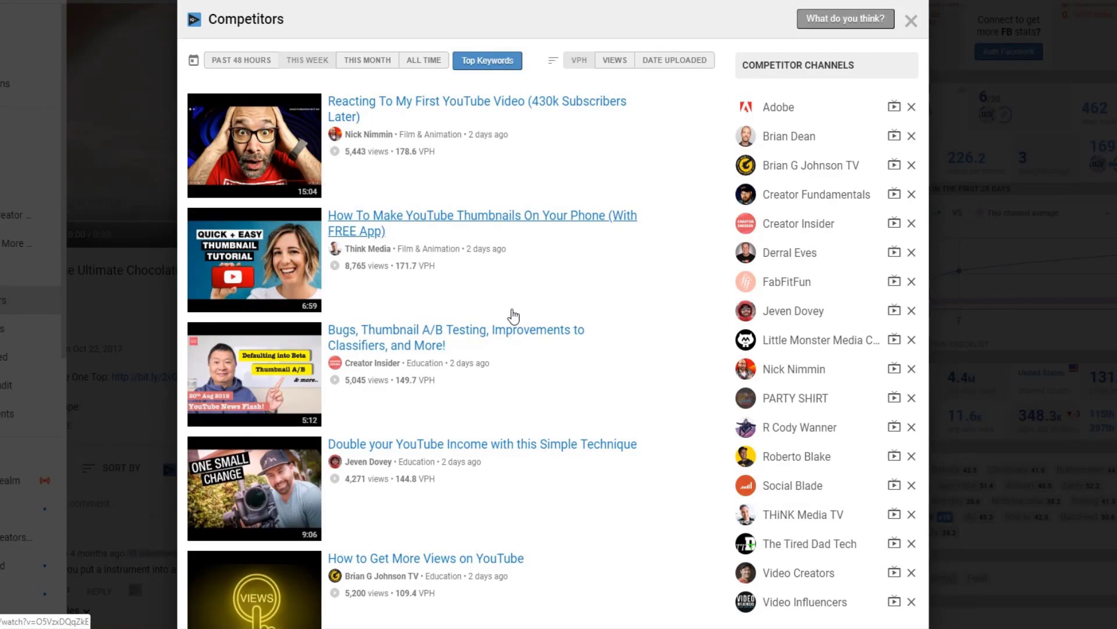
{"action": "scroll", "coordinate": [513, 316], "scroll_direction": "down", "scroll_amount": 5}
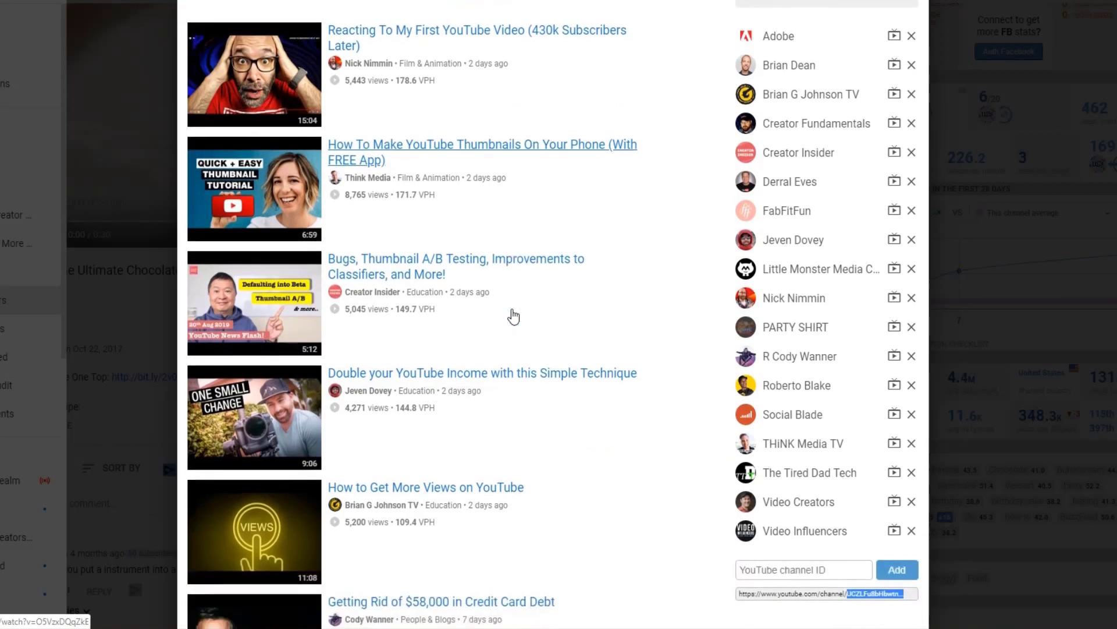
{"action": "scroll", "coordinate": [513, 316], "scroll_direction": "down", "scroll_amount": 1}
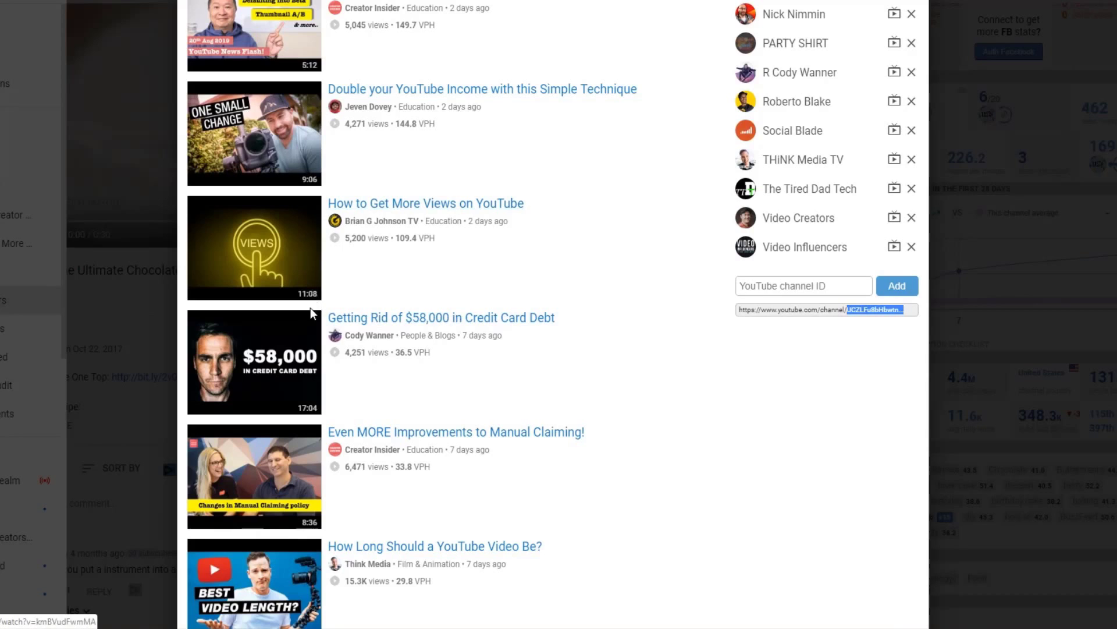
{"action": "scroll", "coordinate": [267, 314], "scroll_direction": "up", "scroll_amount": 3}
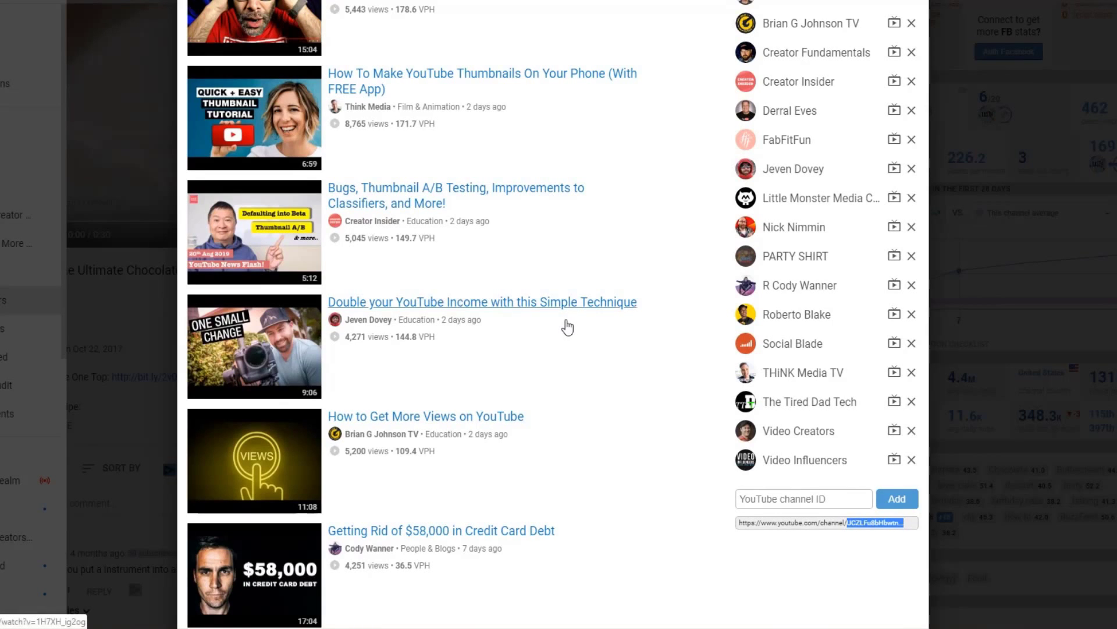
{"action": "scroll", "coordinate": [568, 328], "scroll_direction": "up", "scroll_amount": 2}
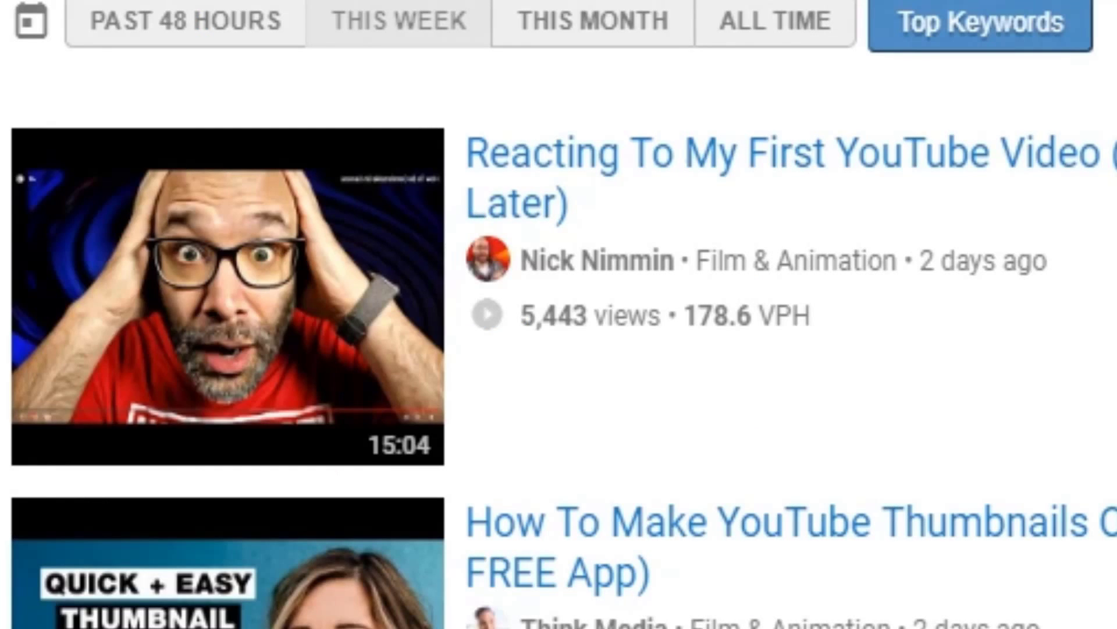
{"action": "scroll", "coordinate": [559, 314], "scroll_direction": "down", "scroll_amount": 5}
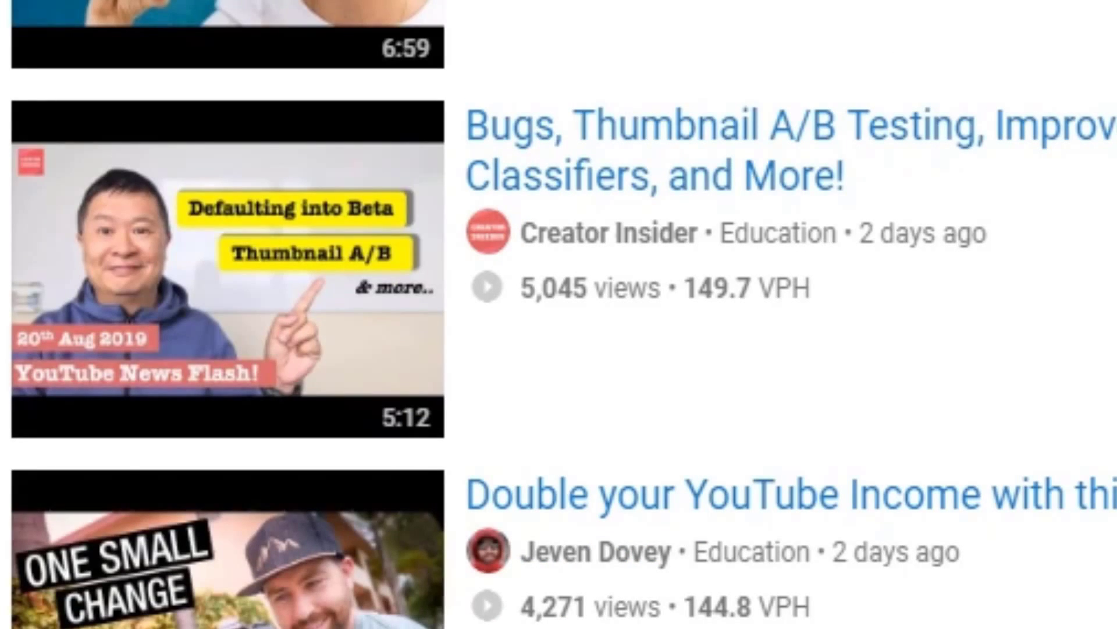
{"action": "scroll", "coordinate": [558, 314], "scroll_direction": "down", "scroll_amount": 3}
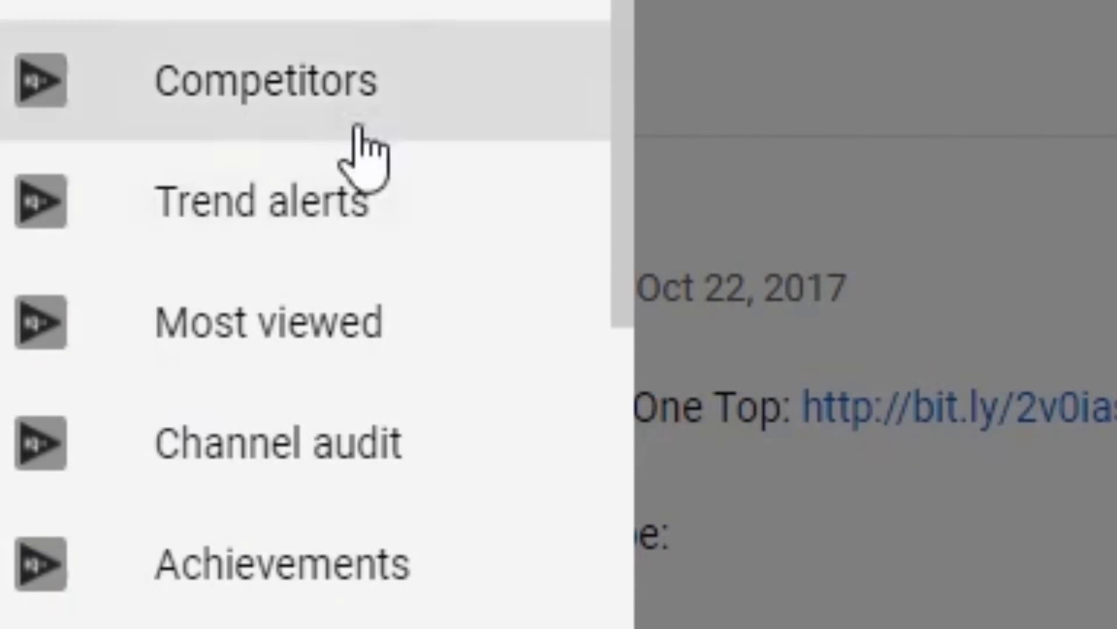
Step: Start a new vidIQ trend alert with the placeholder name "xcvcxzxc" and set its keyword to "fortnite"
{"action": "left_click", "coordinate": [348, 211]}
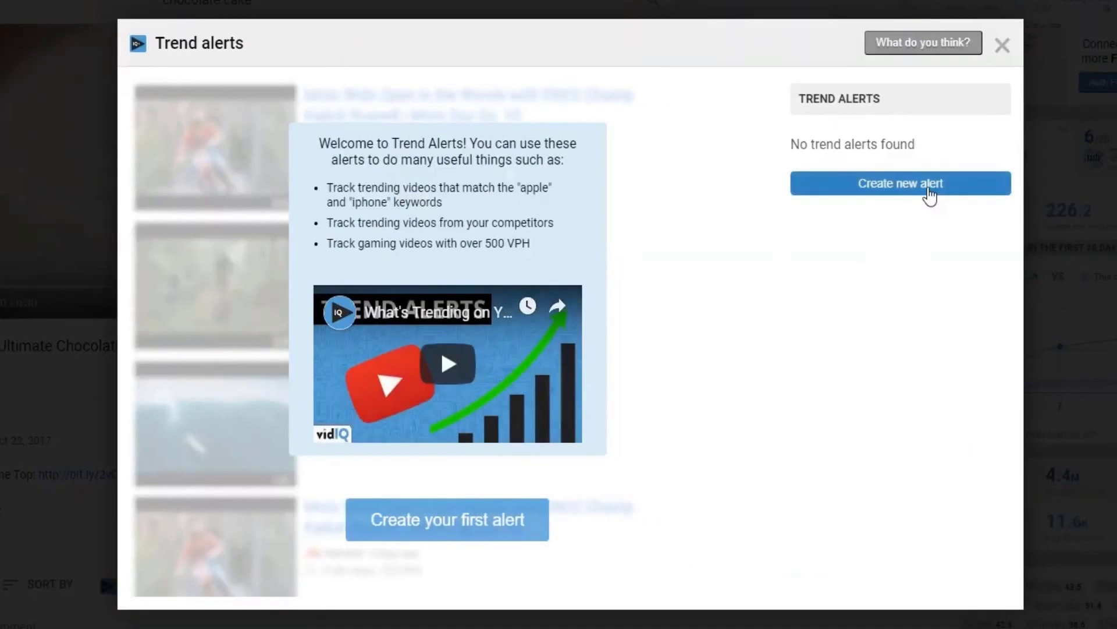
{"action": "left_click", "coordinate": [930, 197]}
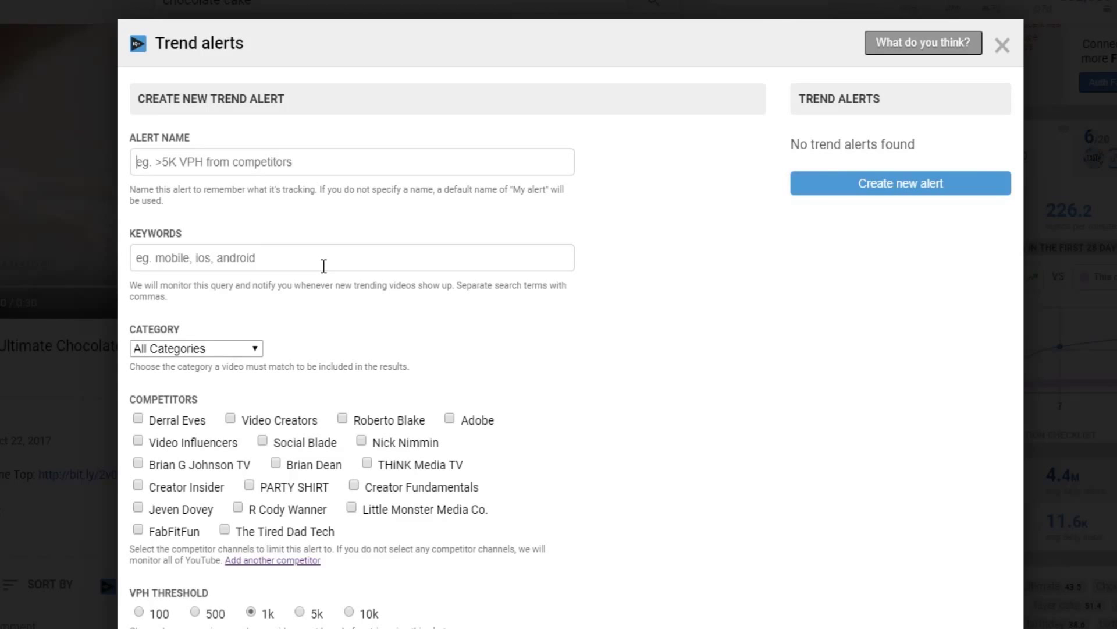
{"action": "type", "text": "xcvcxzxc"}
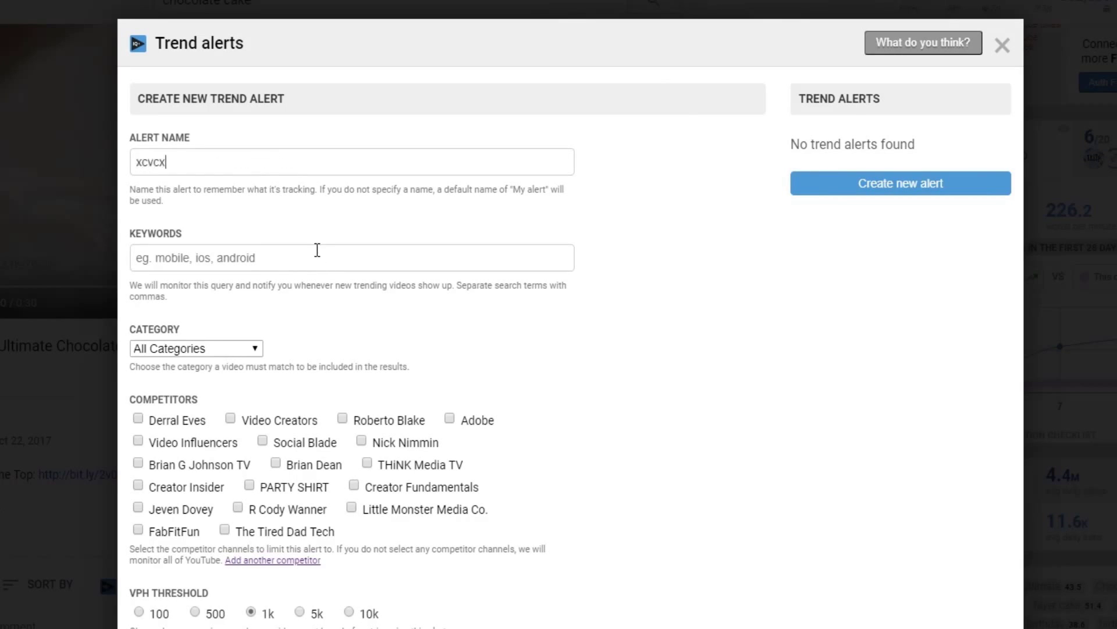
{"action": "left_click", "coordinate": [261, 265]}
{"action": "type", "text": "fortnite"}
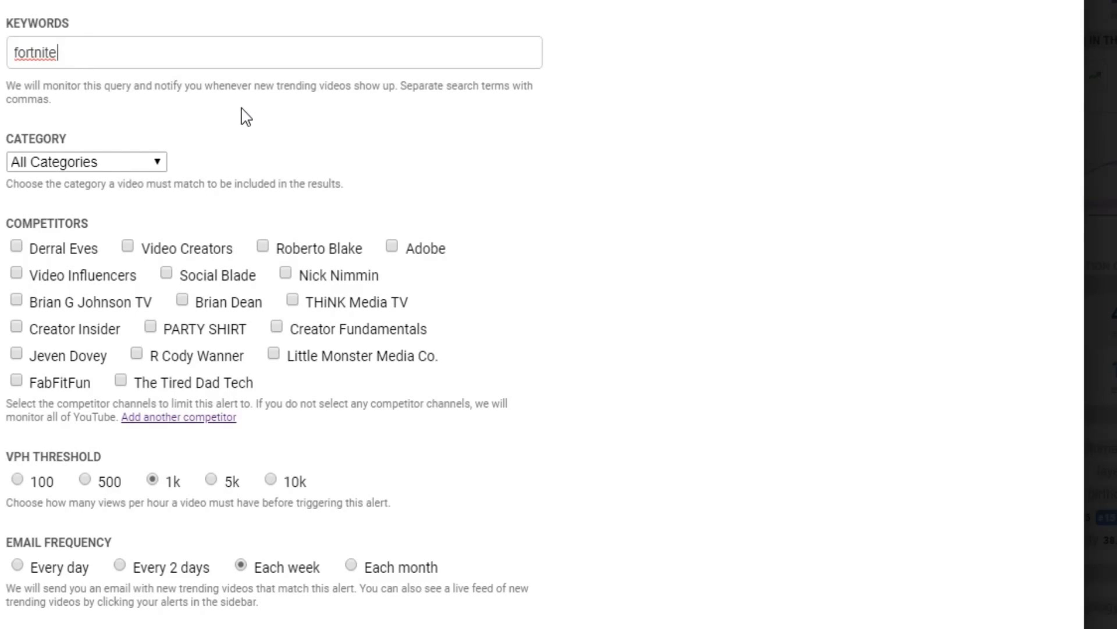
{"action": "double_click", "coordinate": [27, 55]}
{"action": "left_click", "coordinate": [570, 80]}
Step: Examine the live preview of trending fortnite videos and the alert's category, competitor, VPH threshold, email frequency and language settings
{"action": "scroll", "coordinate": [570, 80], "scroll_direction": "down", "scroll_amount": 7}
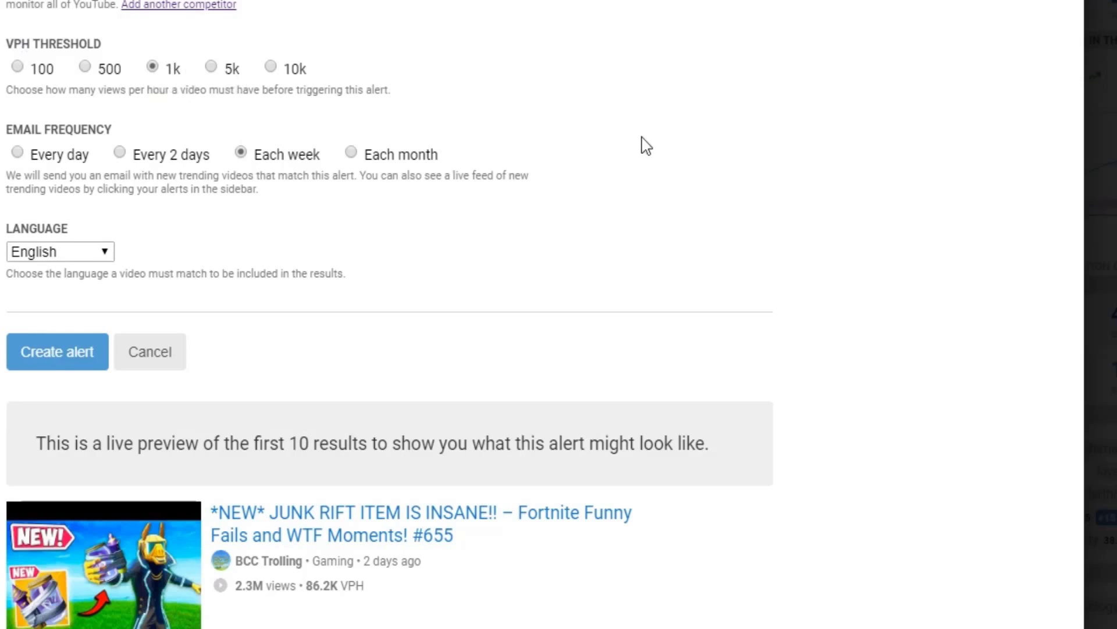
{"action": "scroll", "coordinate": [642, 143], "scroll_direction": "down", "scroll_amount": 6}
{"action": "scroll", "coordinate": [642, 143], "scroll_direction": "down", "scroll_amount": 4}
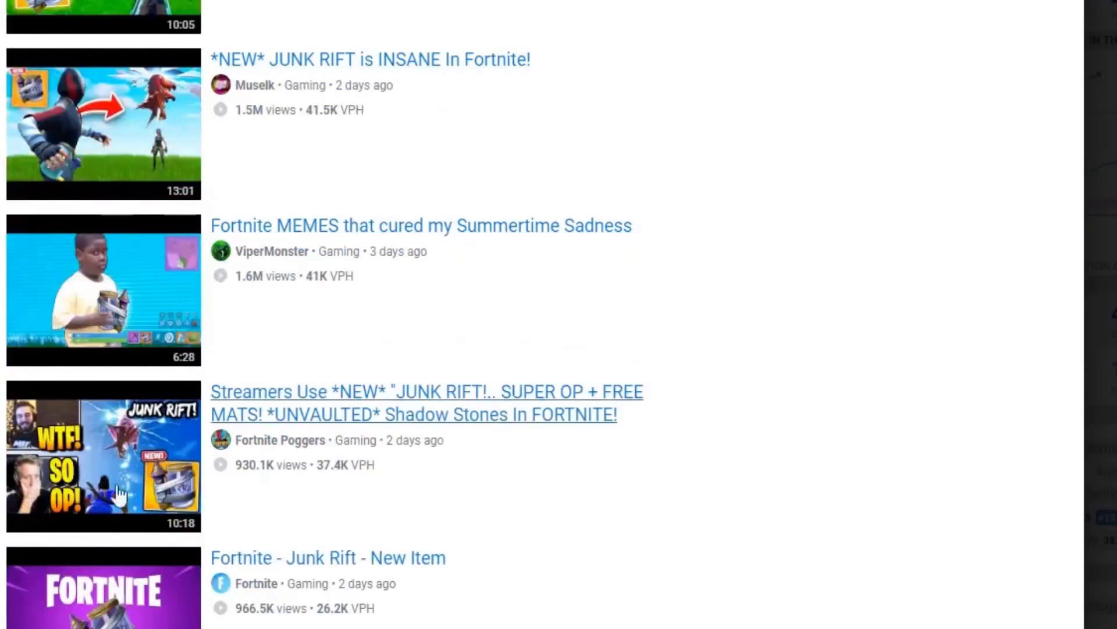
{"action": "scroll", "coordinate": [326, 394], "scroll_direction": "up", "scroll_amount": 5}
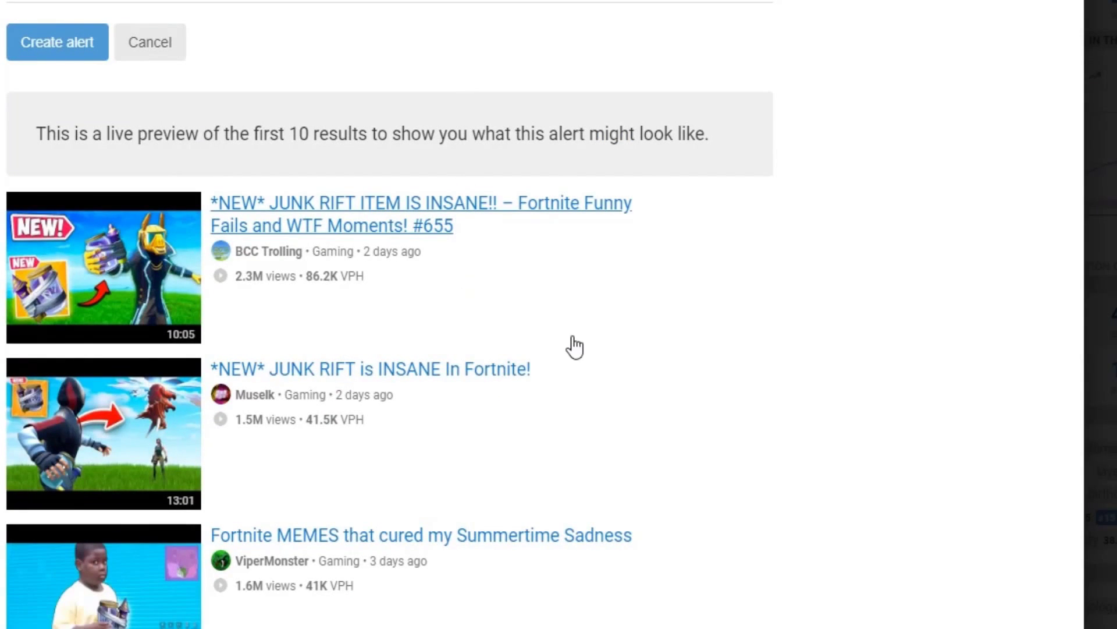
{"action": "scroll", "coordinate": [575, 346], "scroll_direction": "up", "scroll_amount": 10}
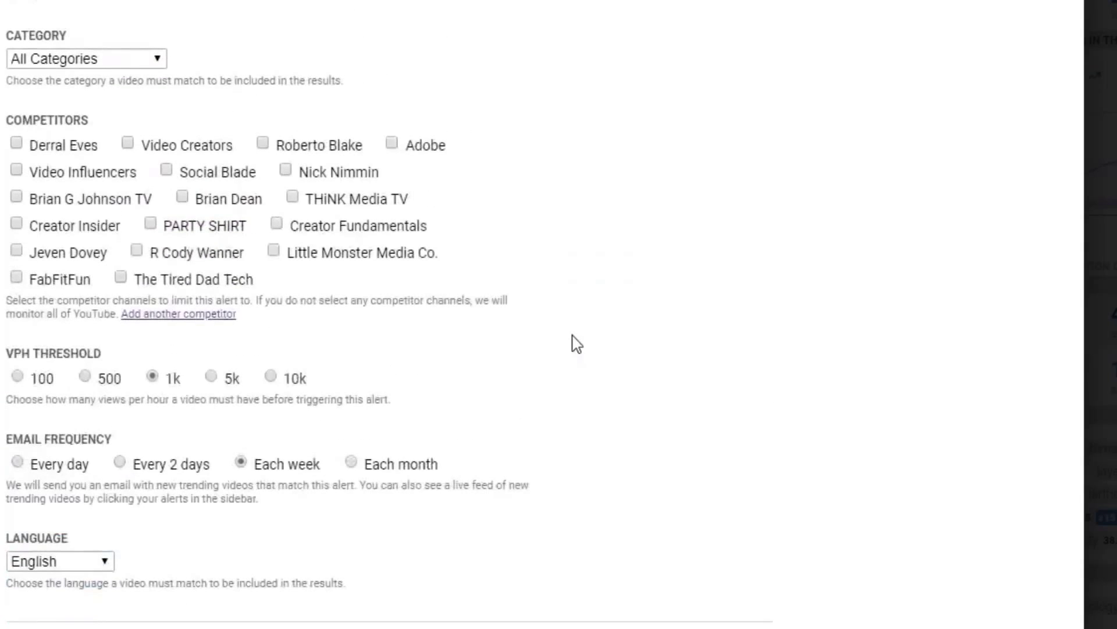
{"action": "scroll", "coordinate": [573, 268], "scroll_direction": "down", "scroll_amount": 10}
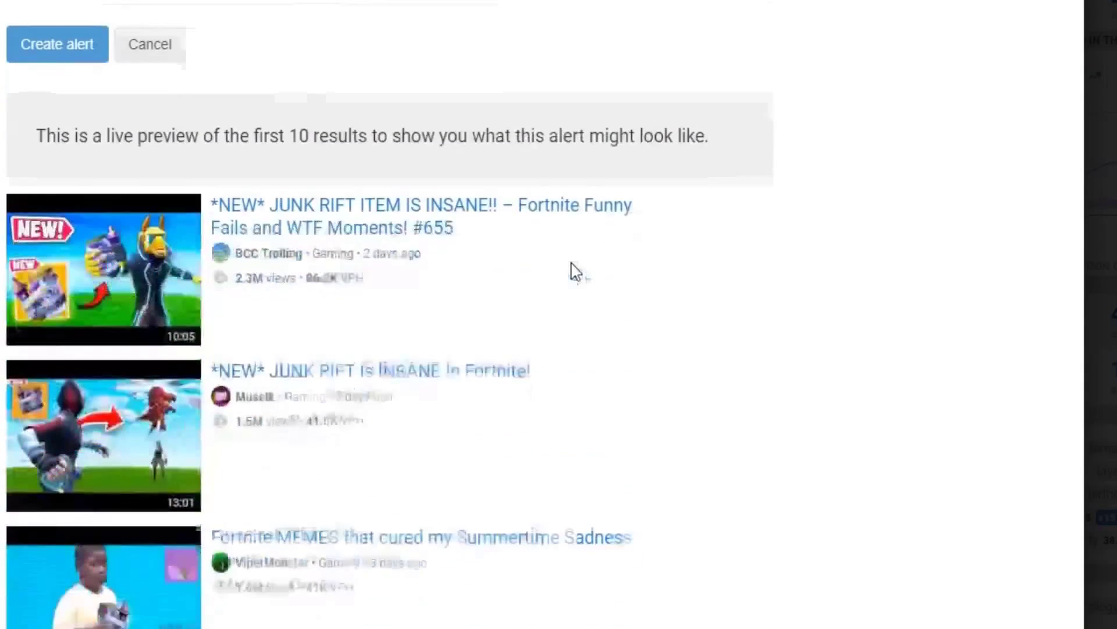
{"action": "scroll", "coordinate": [294, 312], "scroll_direction": "up", "scroll_amount": 5}
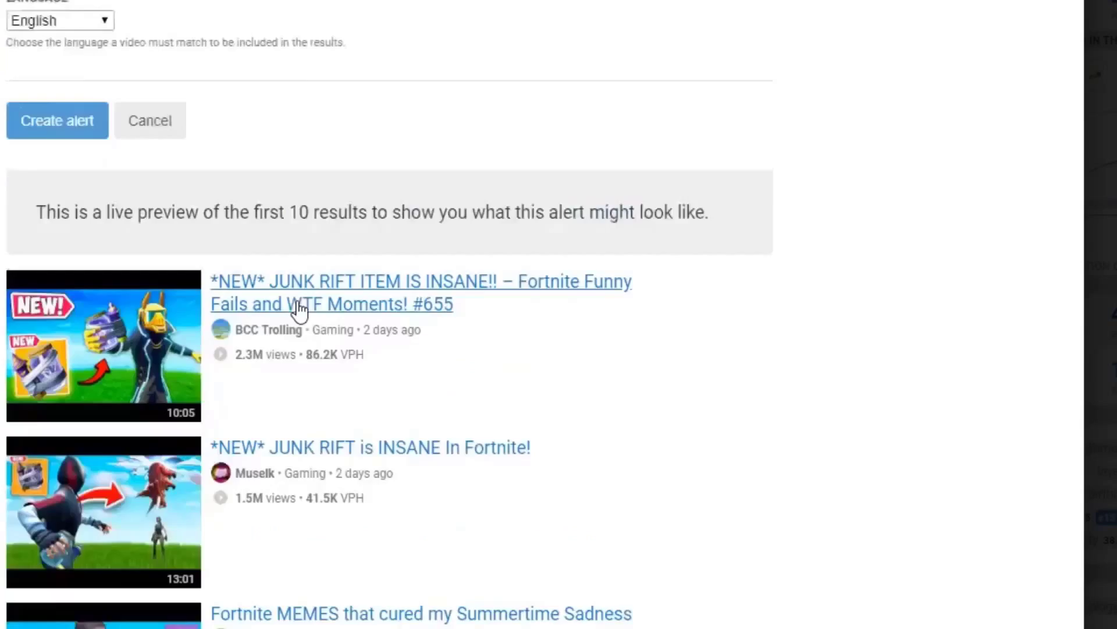
{"action": "scroll", "coordinate": [274, 441], "scroll_direction": "up", "scroll_amount": 3}
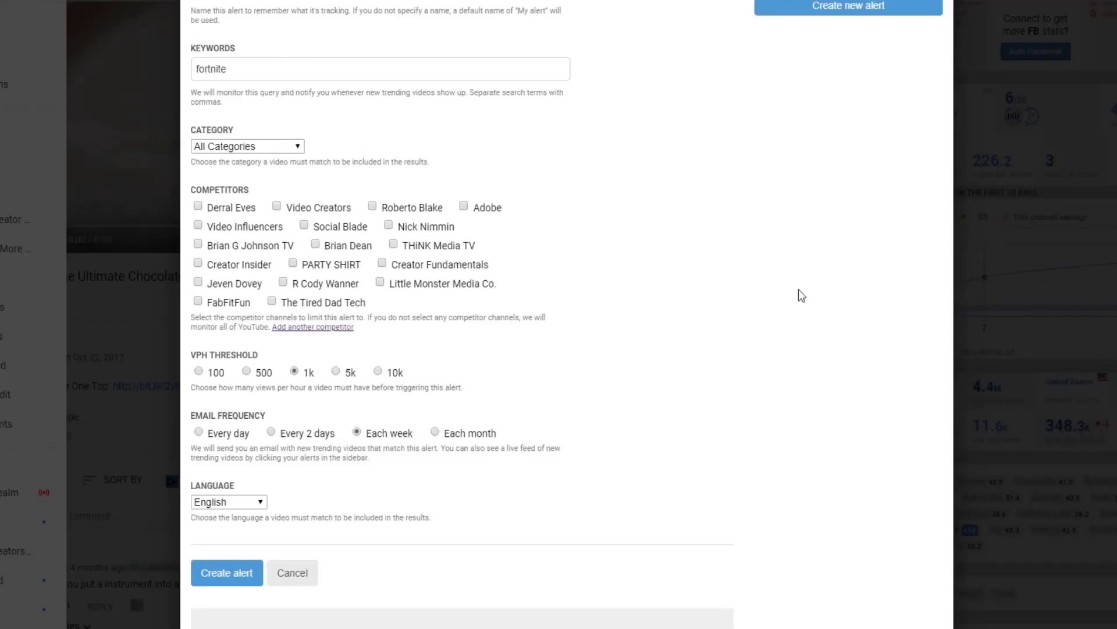
{"action": "scroll", "coordinate": [867, 173], "scroll_direction": "up", "scroll_amount": 3}
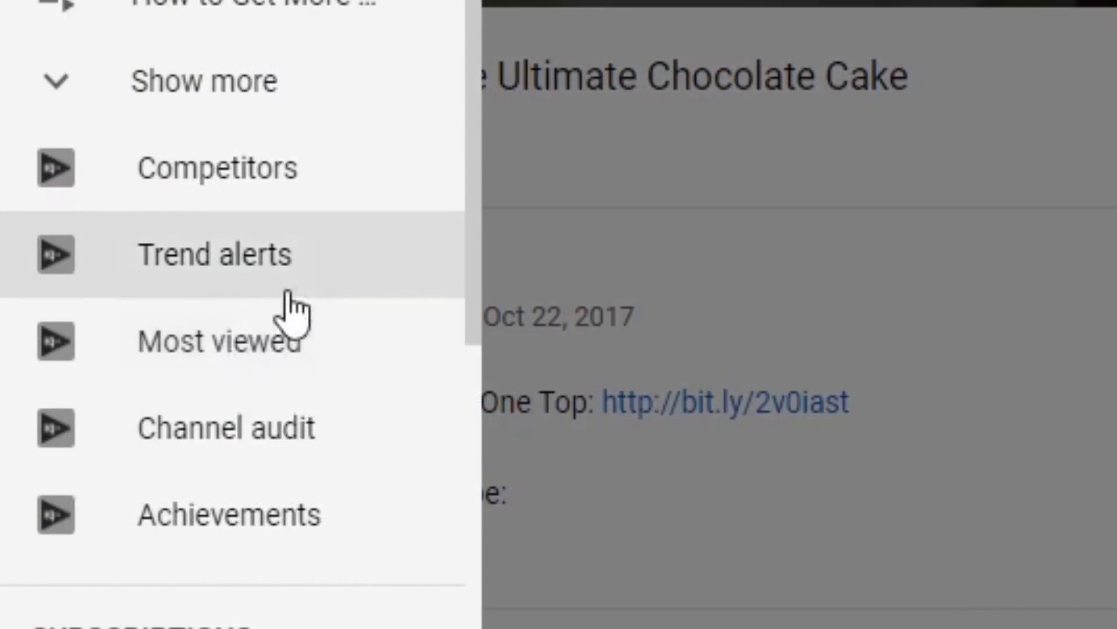
Step: Open vidIQ's Most Viewed tool and examine this week's top videos by views per hour
{"action": "left_click", "coordinate": [274, 338]}
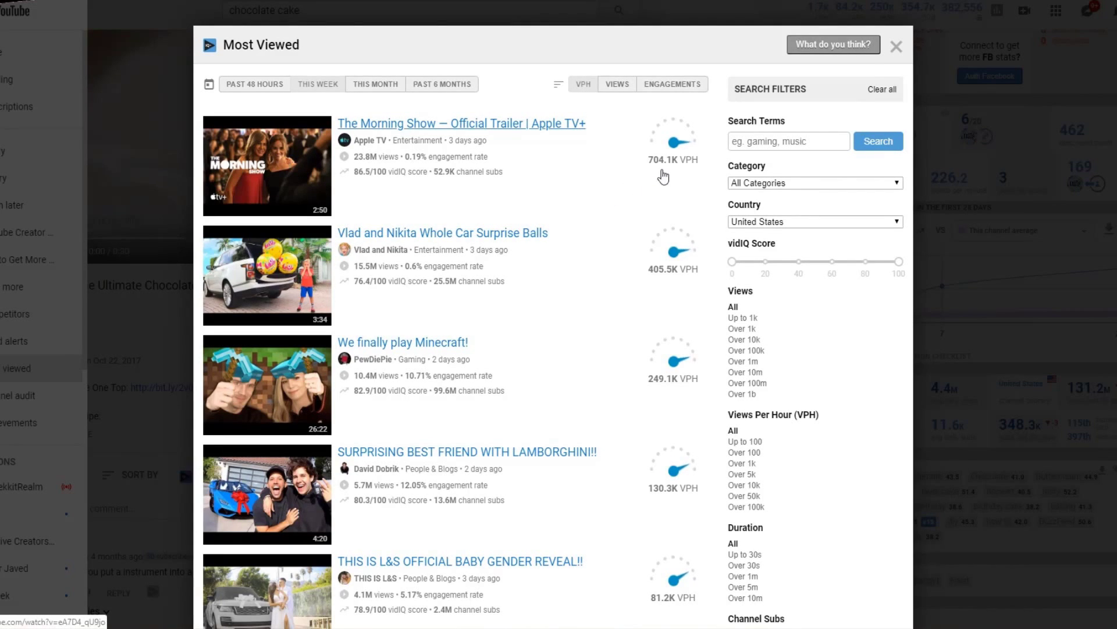
{"action": "scroll", "coordinate": [606, 252], "scroll_direction": "down", "scroll_amount": 2}
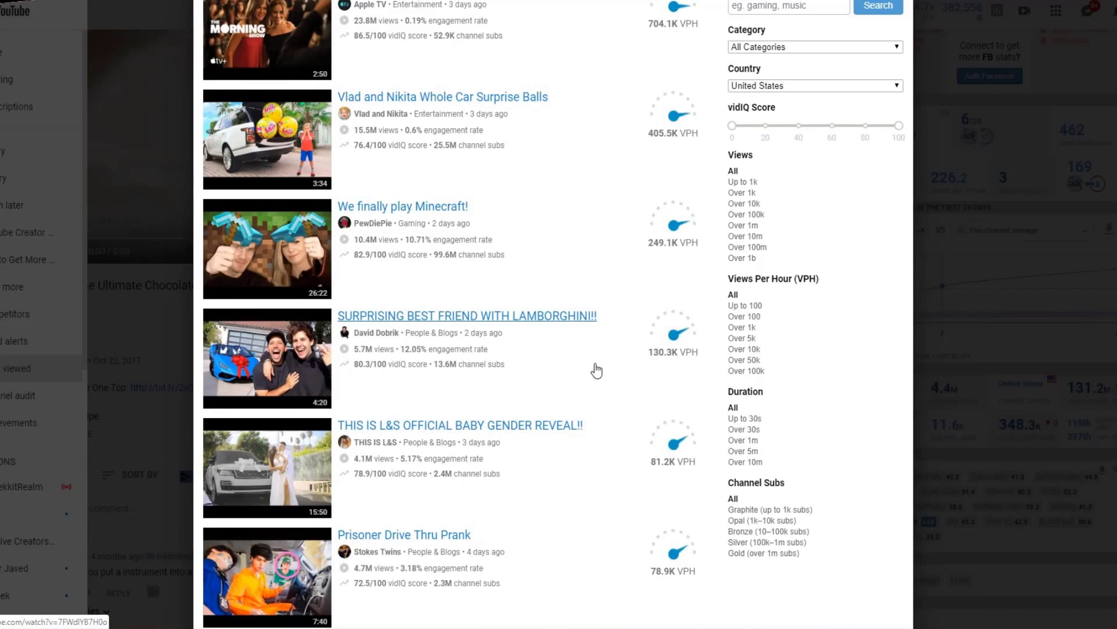
{"action": "scroll", "coordinate": [594, 368], "scroll_direction": "up", "scroll_amount": 2}
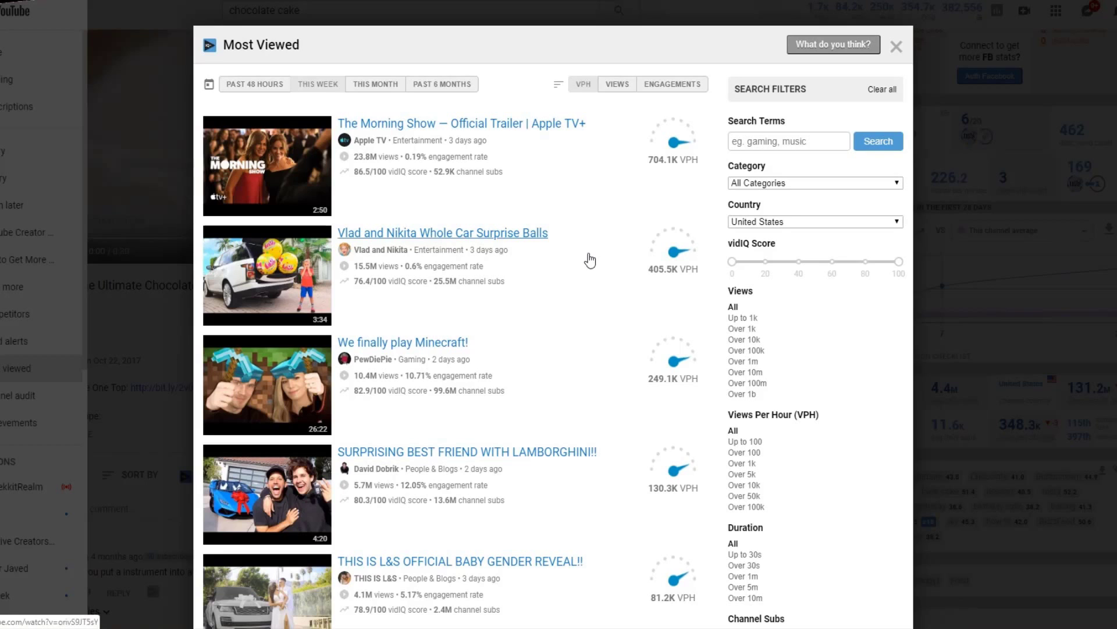
Step: Filter the most viewed videos to channels in the Silver (100k–1m subs) range
{"action": "scroll", "coordinate": [589, 260], "scroll_direction": "down", "scroll_amount": 1}
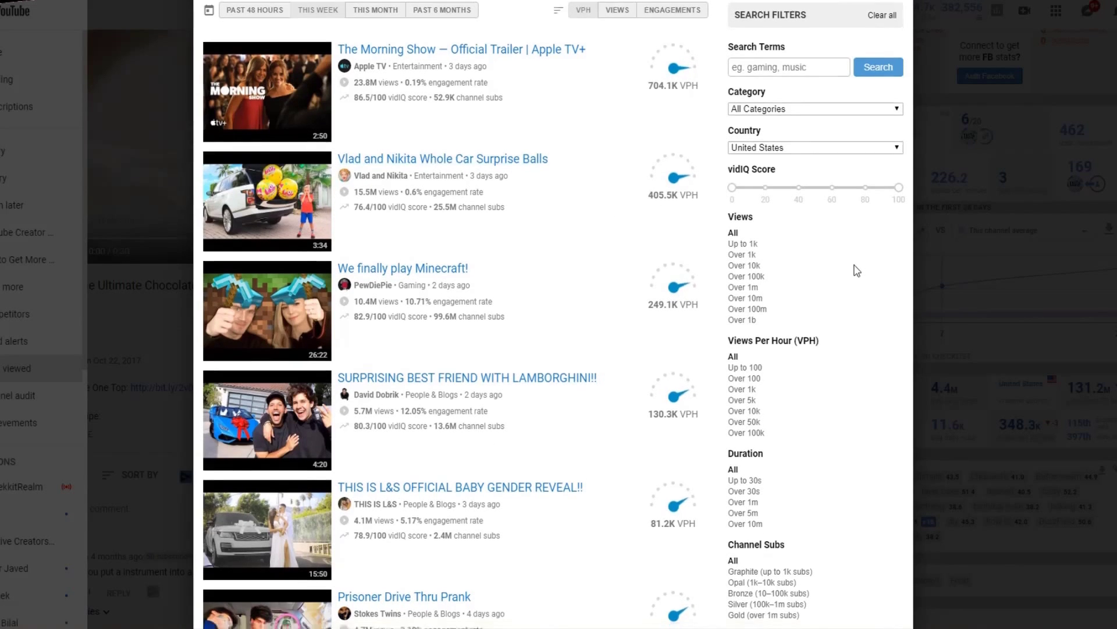
{"action": "scroll", "coordinate": [856, 269], "scroll_direction": "down", "scroll_amount": 3}
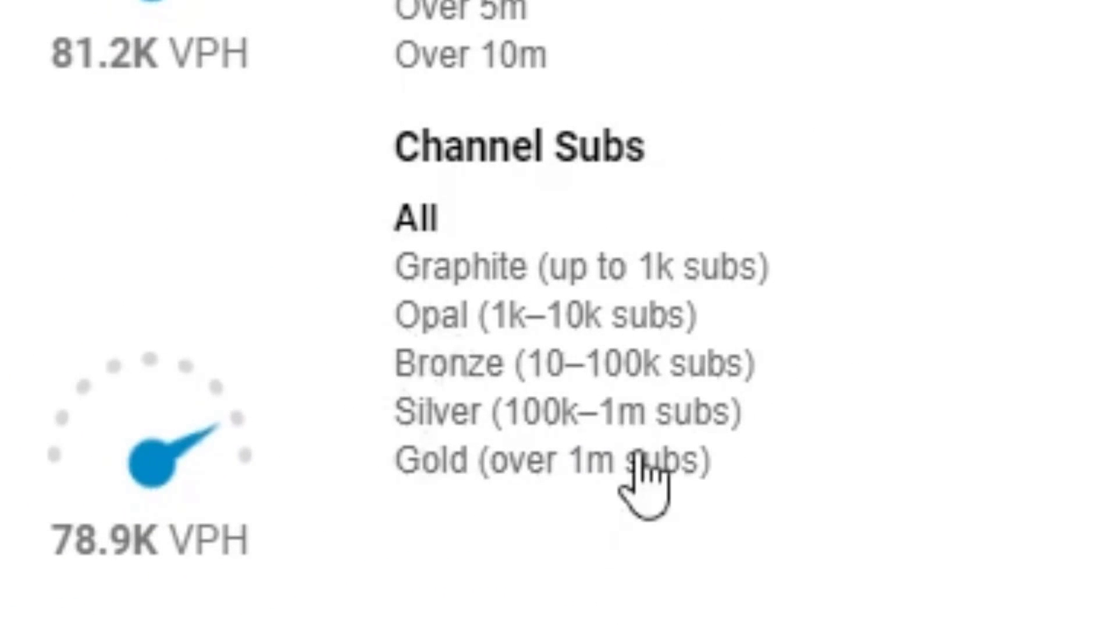
{"action": "scroll", "coordinate": [537, 437], "scroll_direction": "up", "scroll_amount": 3}
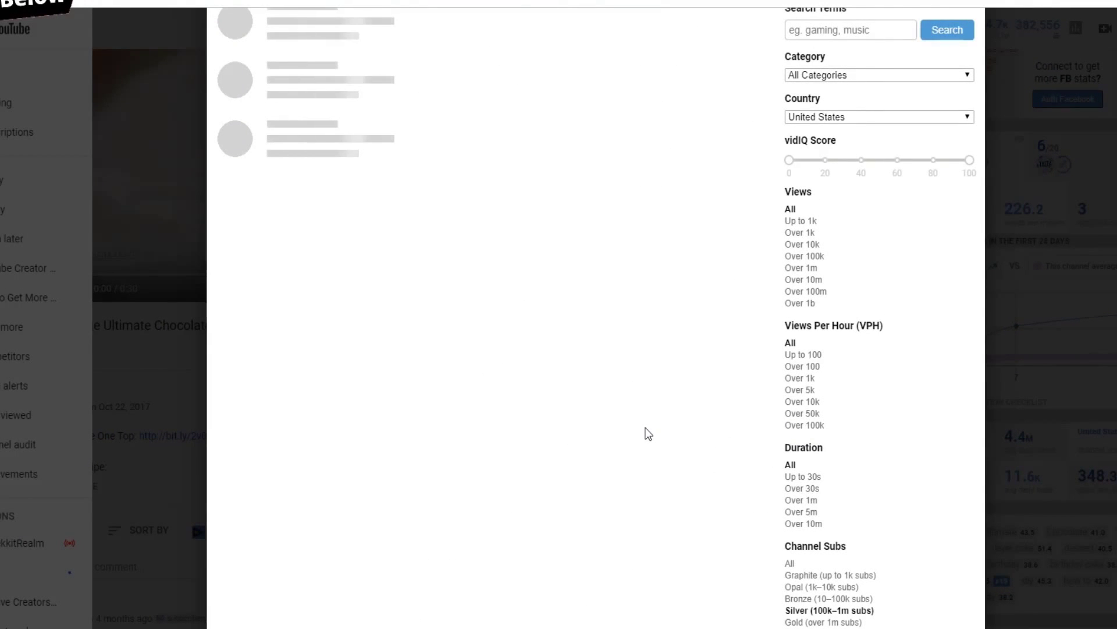
Step: Review the most viewed videos from Silver channels, comparing their views per hour, engagement rates and subscriber counts
{"action": "scroll", "coordinate": [648, 434], "scroll_direction": "down", "scroll_amount": 3}
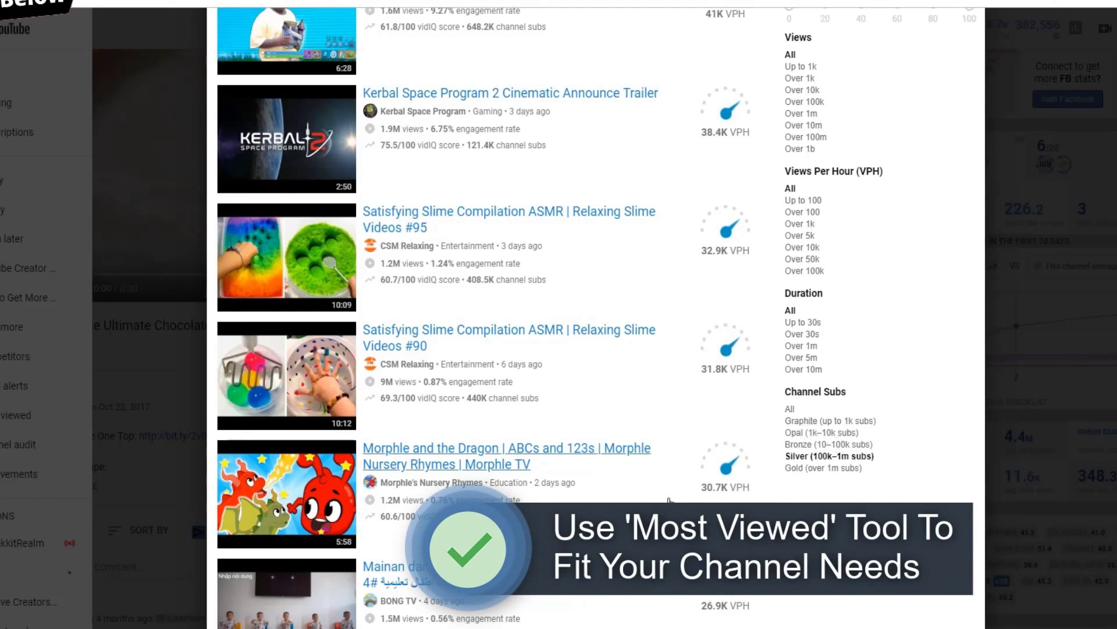
{"action": "scroll", "coordinate": [691, 495], "scroll_direction": "up", "scroll_amount": 5}
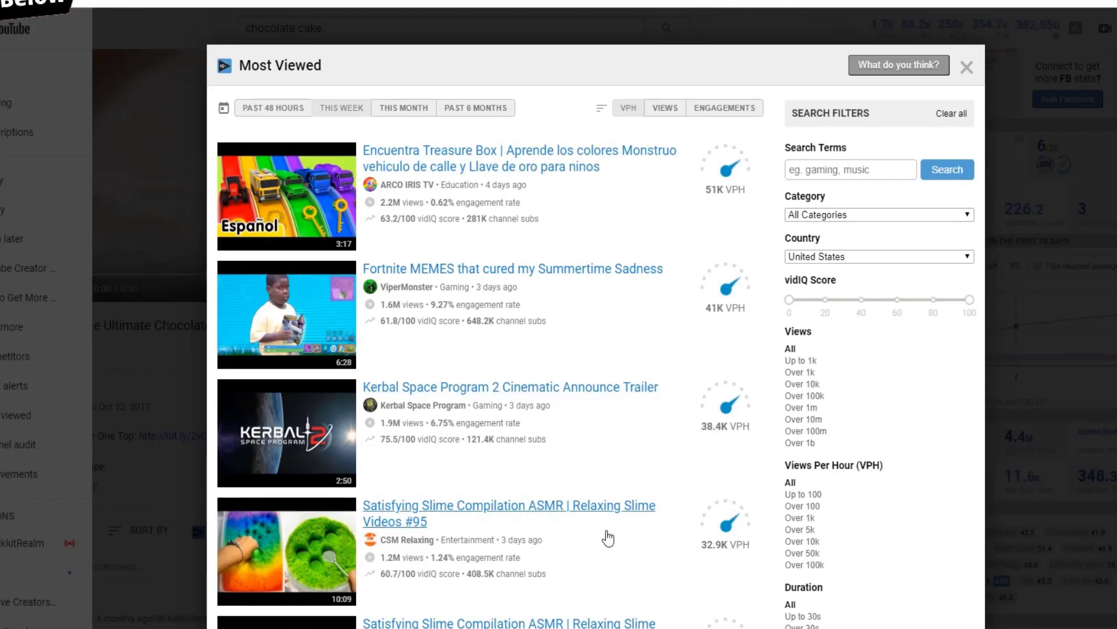
{"action": "scroll", "coordinate": [608, 539], "scroll_direction": "down", "scroll_amount": 1}
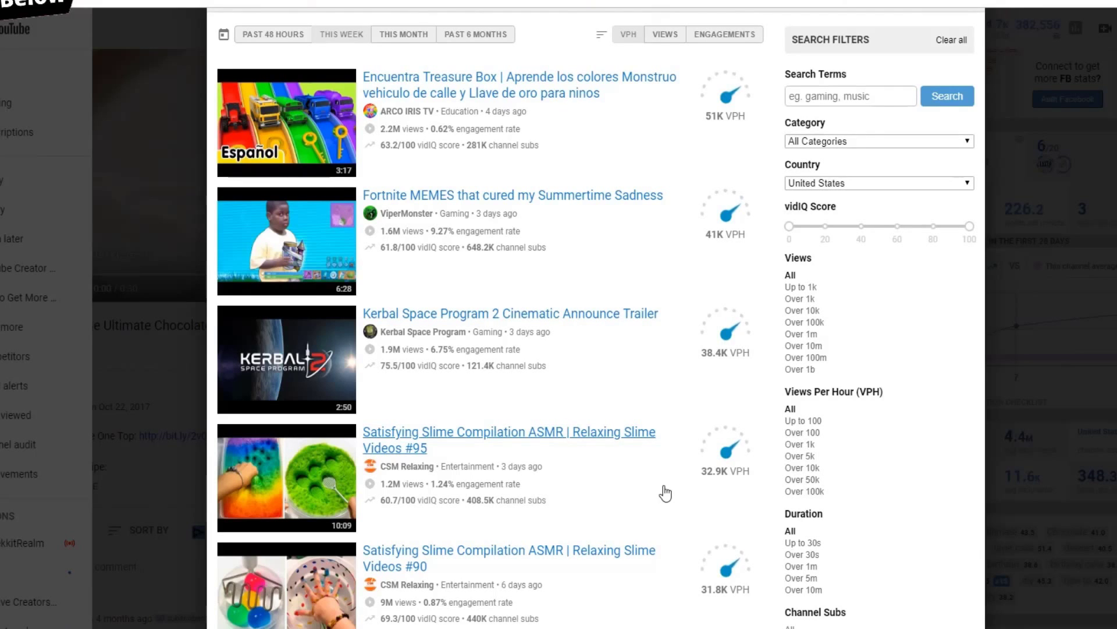
{"action": "scroll", "coordinate": [666, 493], "scroll_direction": "down", "scroll_amount": 2}
{"action": "scroll", "coordinate": [665, 492], "scroll_direction": "down", "scroll_amount": 1}
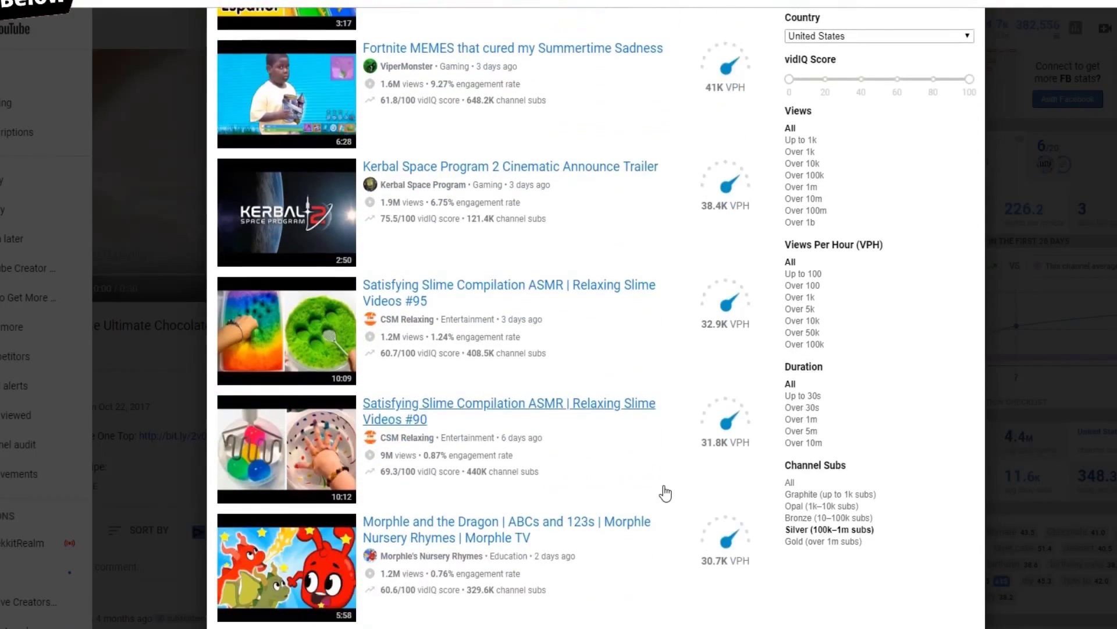
{"action": "scroll", "coordinate": [665, 493], "scroll_direction": "up", "scroll_amount": 3}
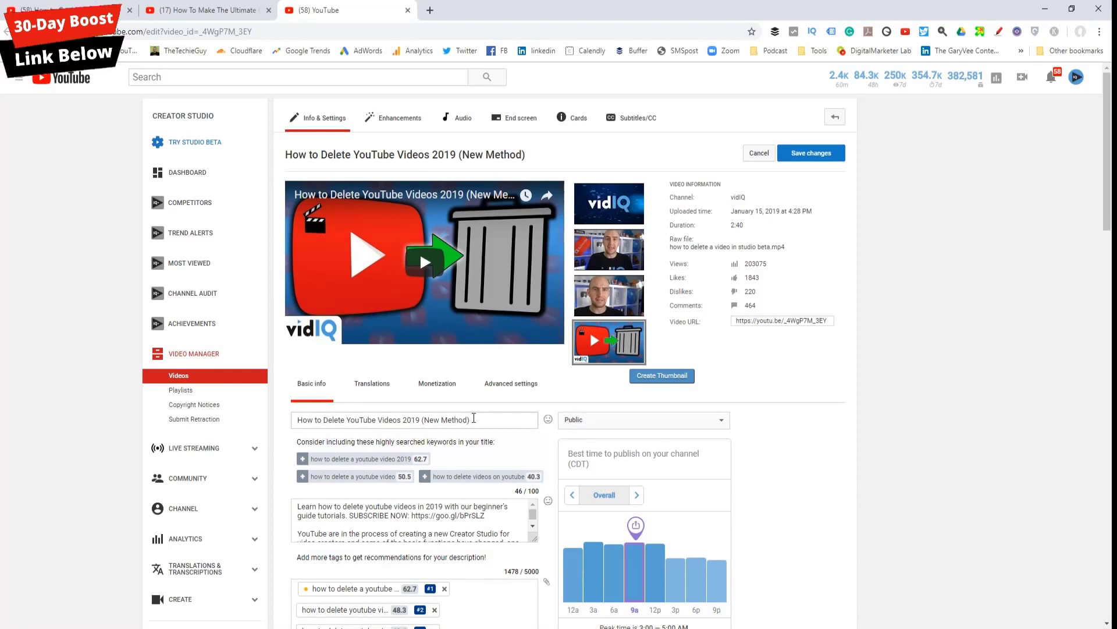
Step: Examine the title, keyword suggestions, description and ranked tags of the video "How to Delete YouTube Videos 2019 (New Method)"
{"action": "left_click_drag", "start_coordinate": [471, 420], "coordinate": [305, 417]}
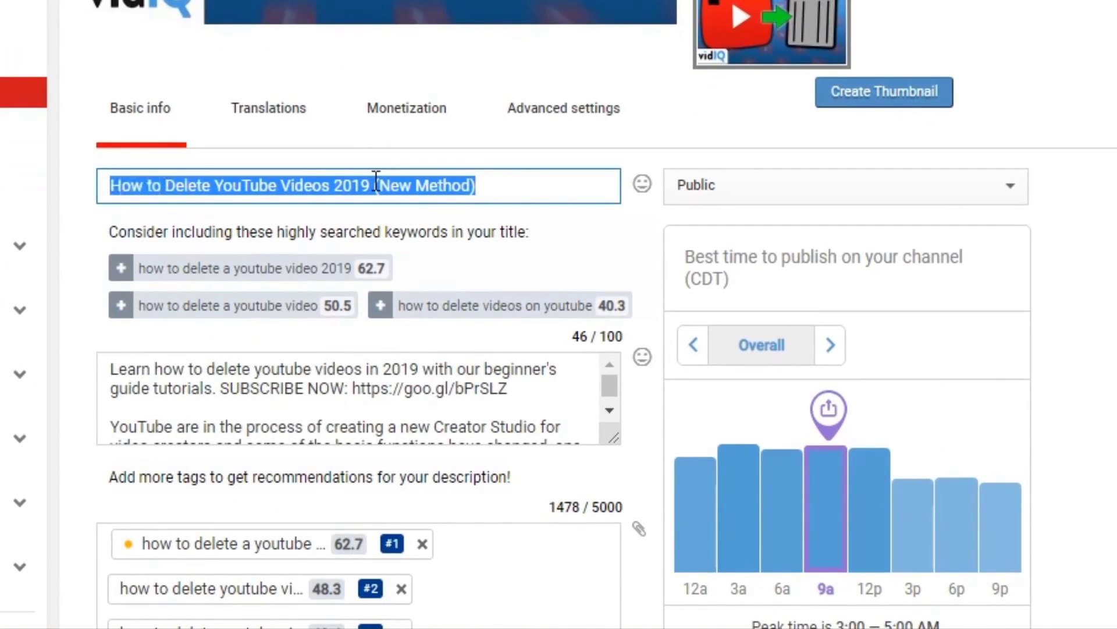
{"action": "left_click", "coordinate": [376, 186]}
{"action": "scroll", "coordinate": [374, 181], "scroll_direction": "down", "scroll_amount": 2}
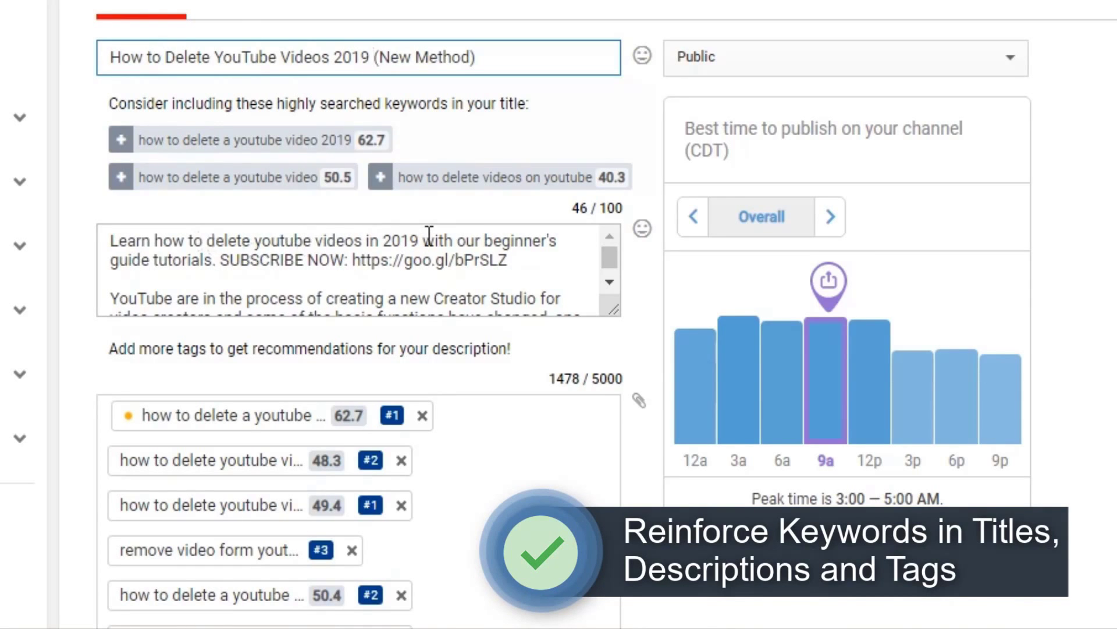
{"action": "scroll", "coordinate": [469, 437], "scroll_direction": "down", "scroll_amount": 3}
{"action": "scroll", "coordinate": [462, 431], "scroll_direction": "down", "scroll_amount": 2}
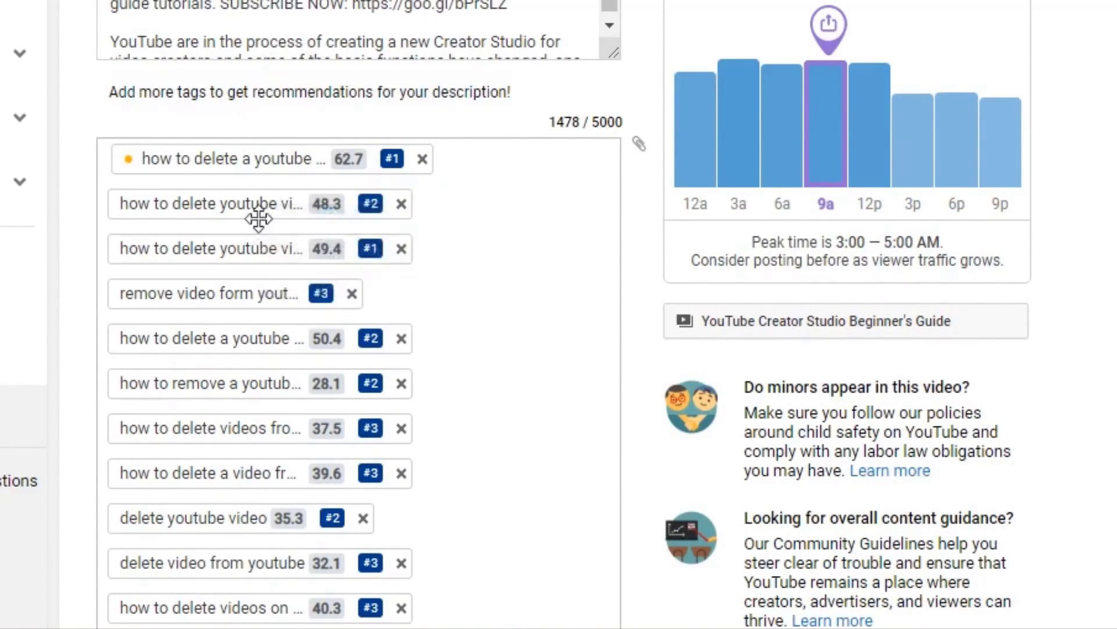
{"action": "scroll", "coordinate": [468, 309], "scroll_direction": "down", "scroll_amount": 4}
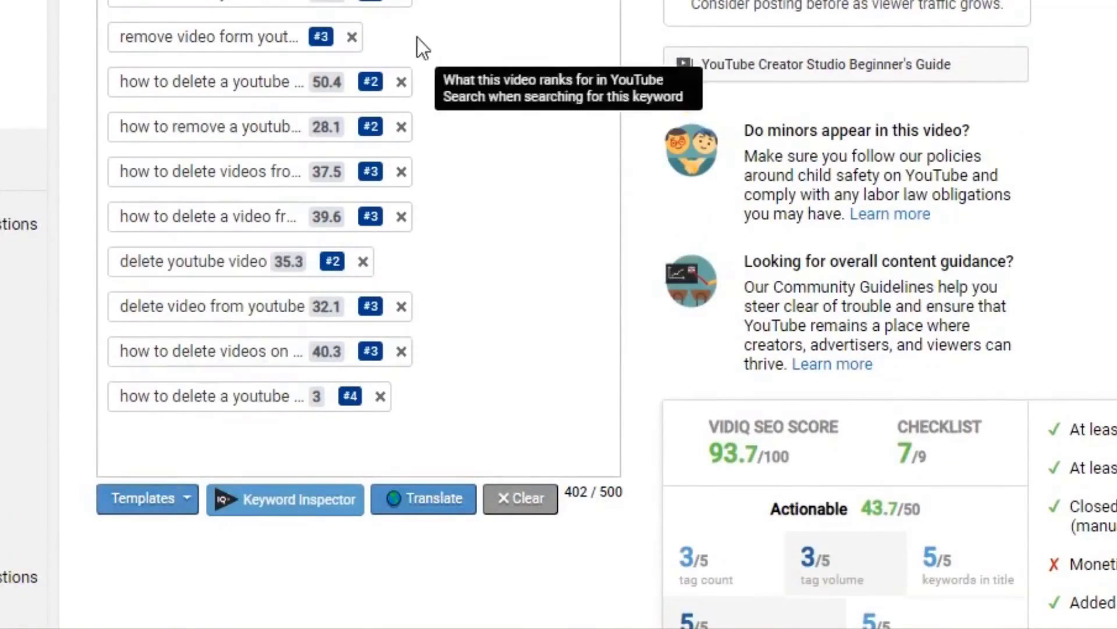
{"action": "left_click", "coordinate": [283, 458]}
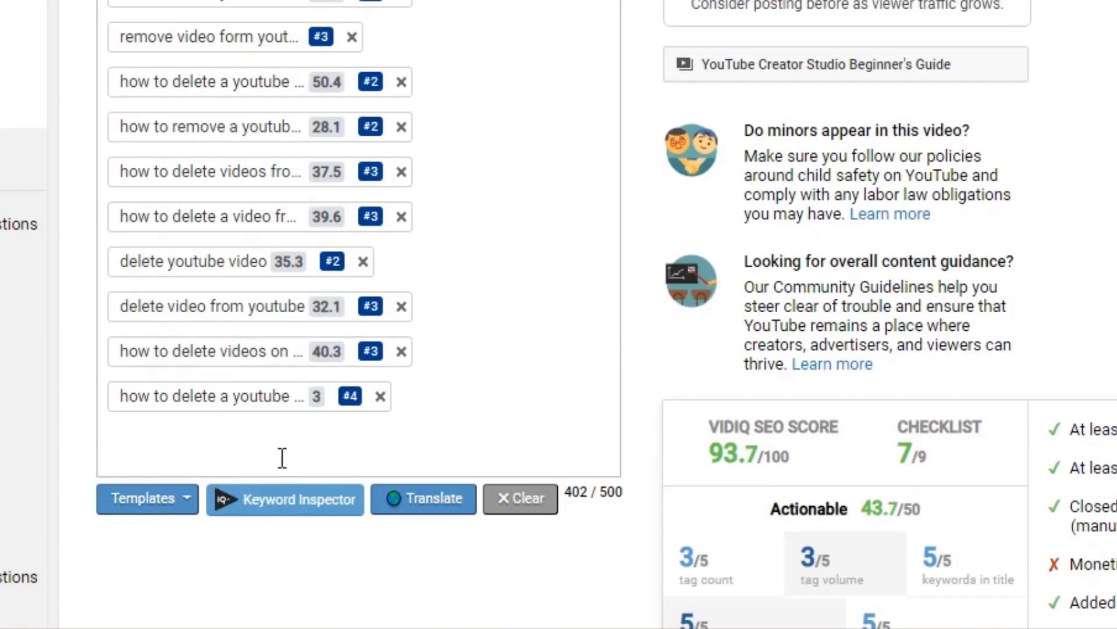
Step: Enter "mother's day" as a video tag and check the keyword scores of the suggested tags
{"action": "type", "text": "mother's day"}
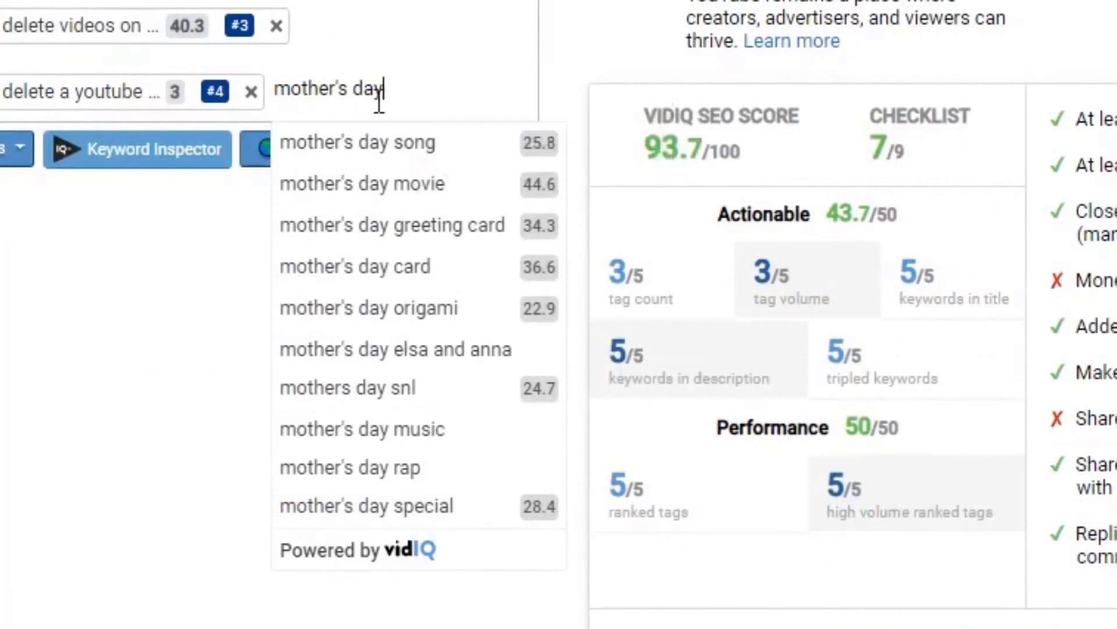
{"action": "mouse_move", "coordinate": [539, 319]}
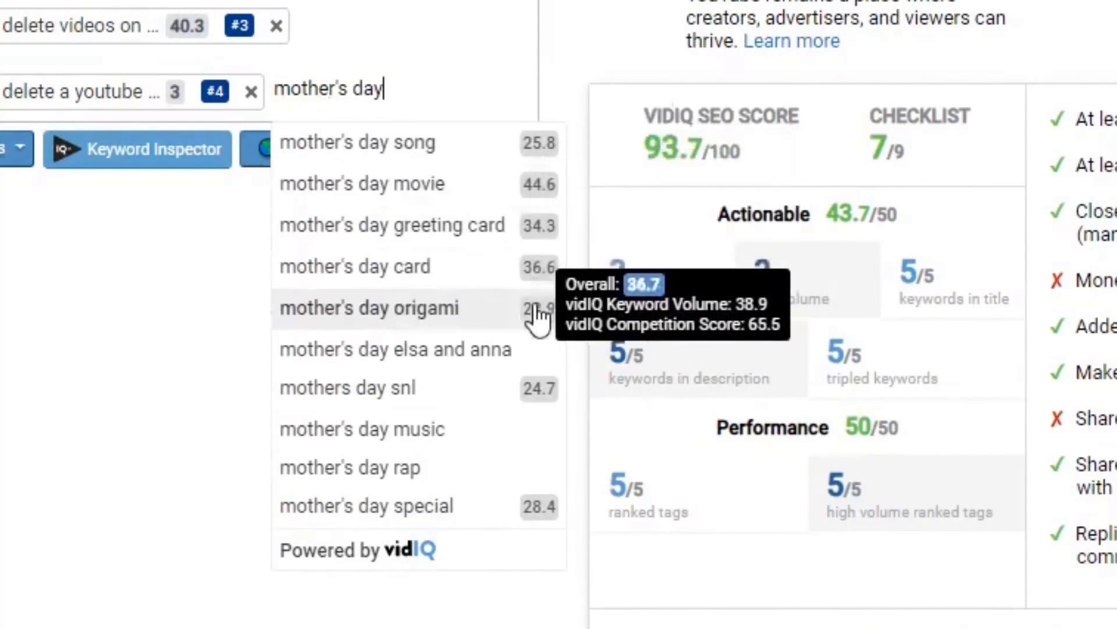
{"action": "mouse_move", "coordinate": [557, 167]}
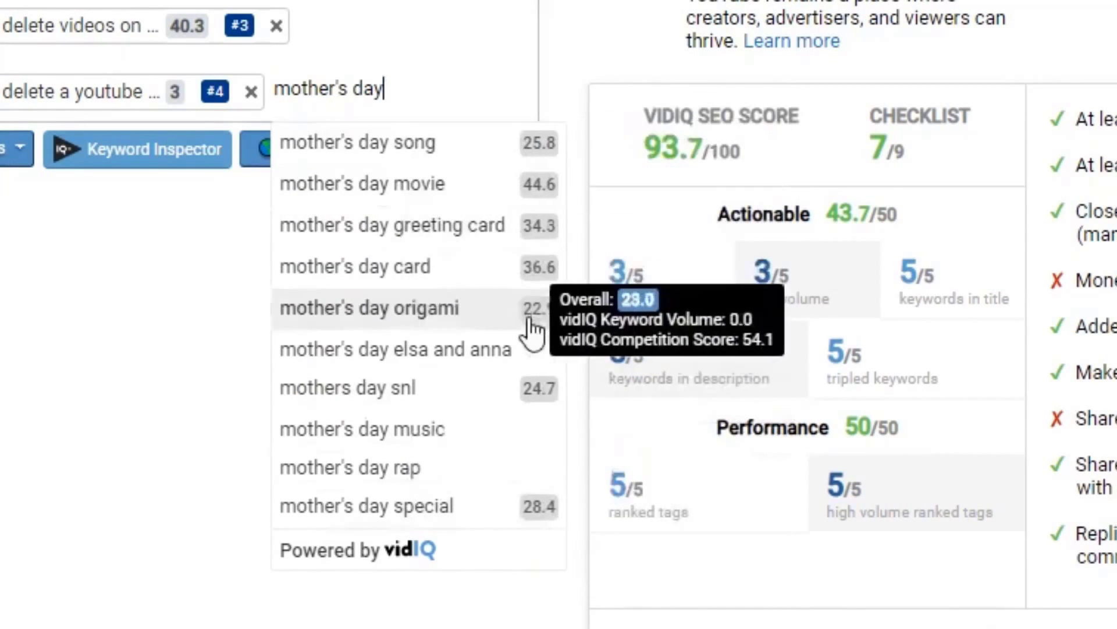
{"action": "type", "text": ","}
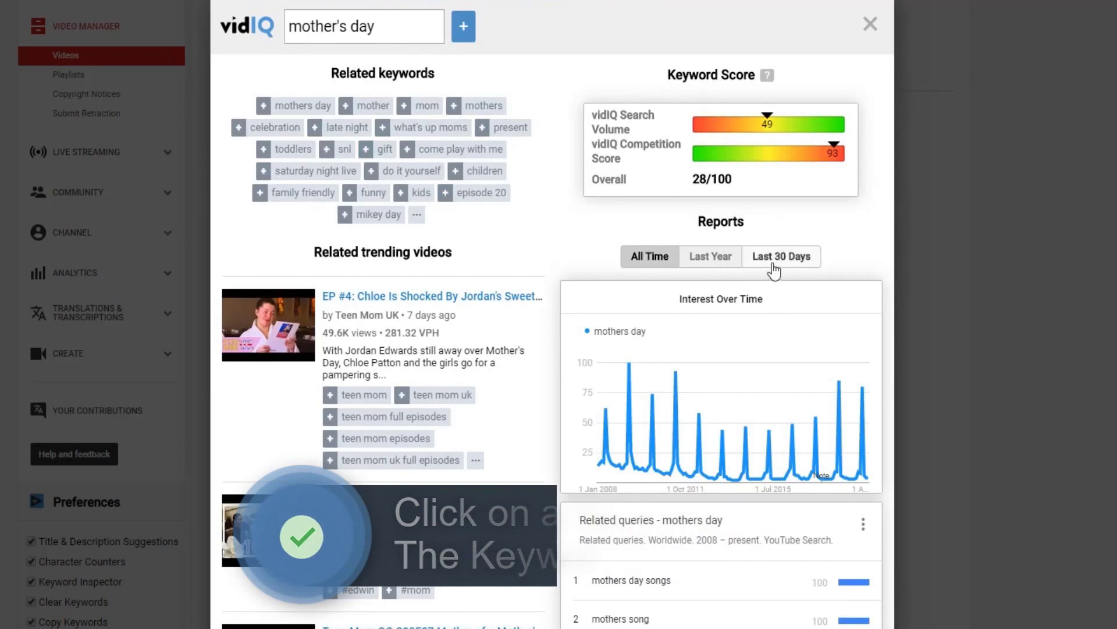
Step: Compare the search interest for "mother's day" over the Last 30 Days and All Time in the keyword report
{"action": "left_click", "coordinate": [774, 262]}
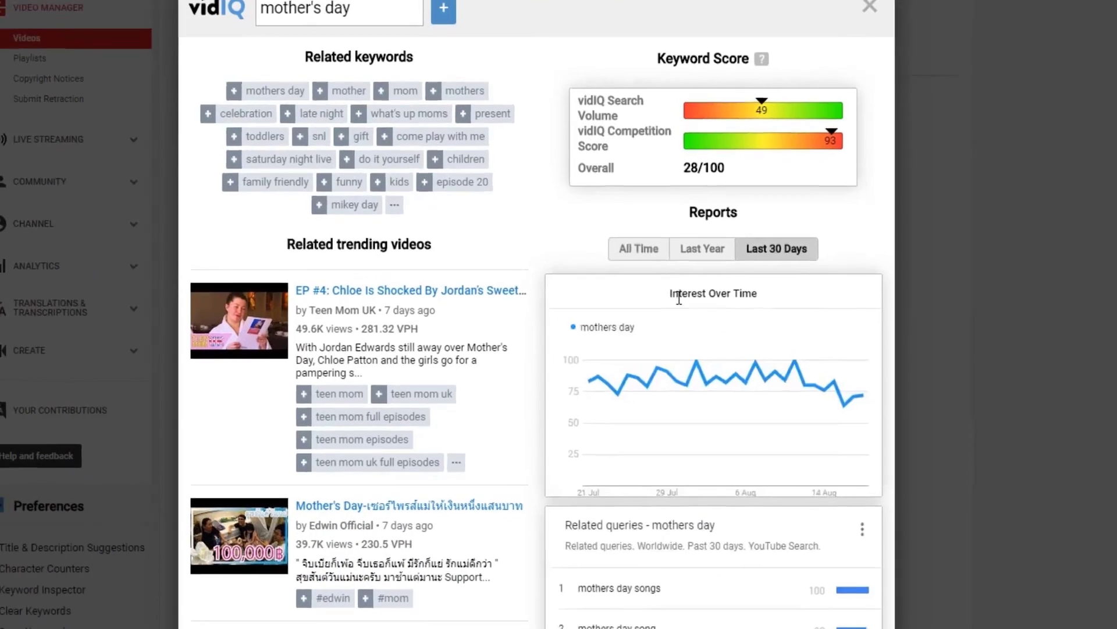
{"action": "mouse_move", "coordinate": [605, 380]}
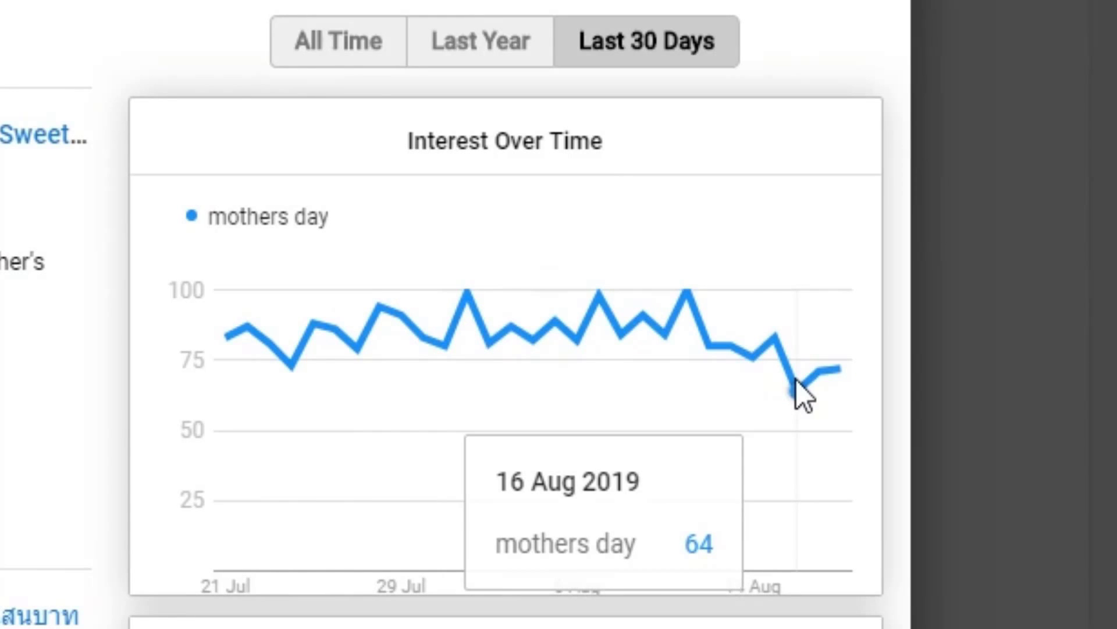
{"action": "left_click", "coordinate": [330, 52]}
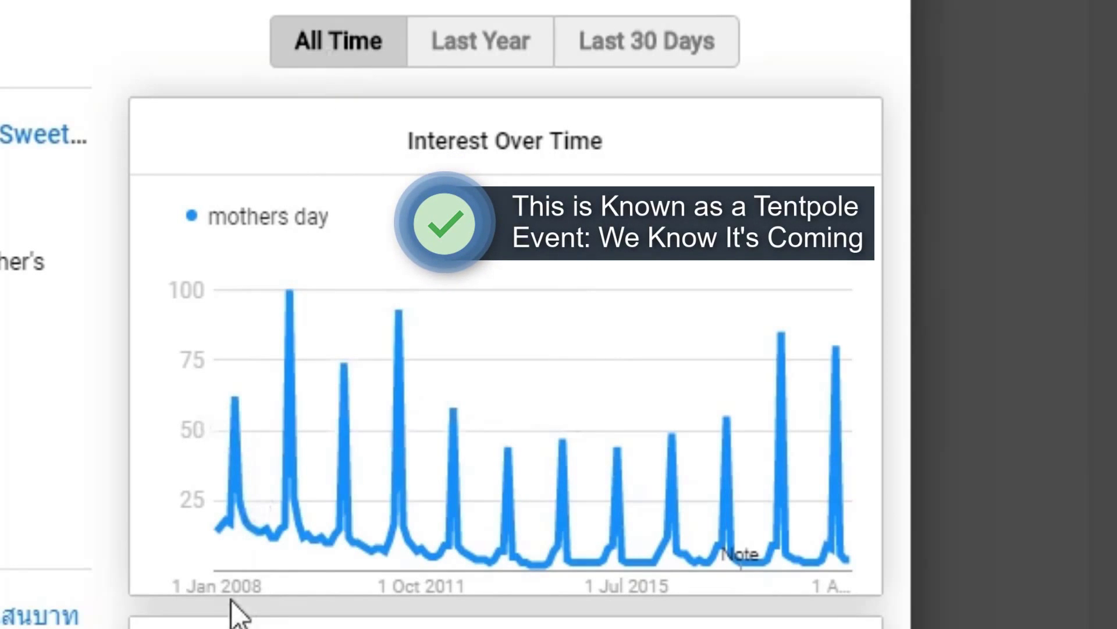
{"action": "mouse_move", "coordinate": [301, 473]}
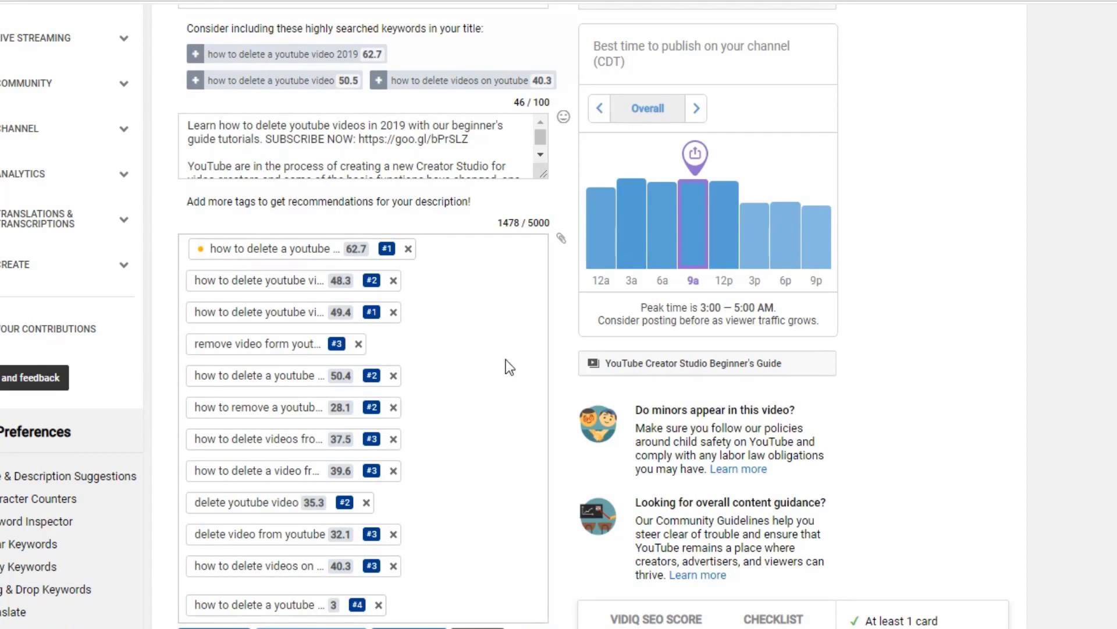
Step: Review the video's vidIQ SEO score, checklist, recommended tags and the list of videos to gain views from
{"action": "scroll", "coordinate": [1003, 417], "scroll_direction": "down", "scroll_amount": 6}
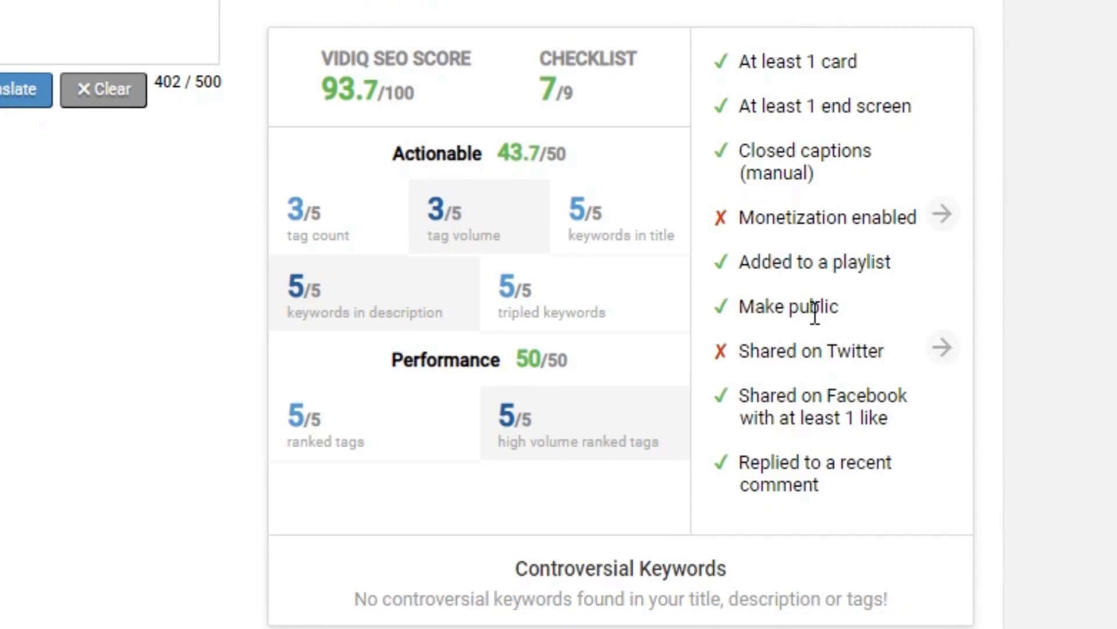
{"action": "scroll", "coordinate": [925, 315], "scroll_direction": "down", "scroll_amount": 5}
{"action": "scroll", "coordinate": [926, 309], "scroll_direction": "down", "scroll_amount": 5}
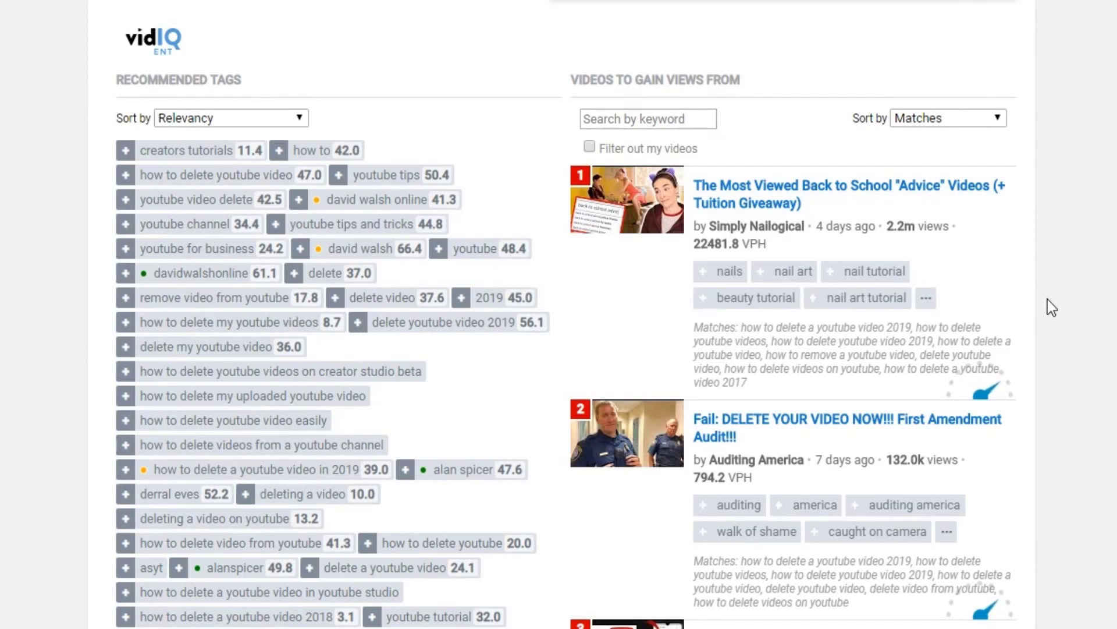
{"action": "scroll", "coordinate": [1048, 299], "scroll_direction": "up", "scroll_amount": 10}
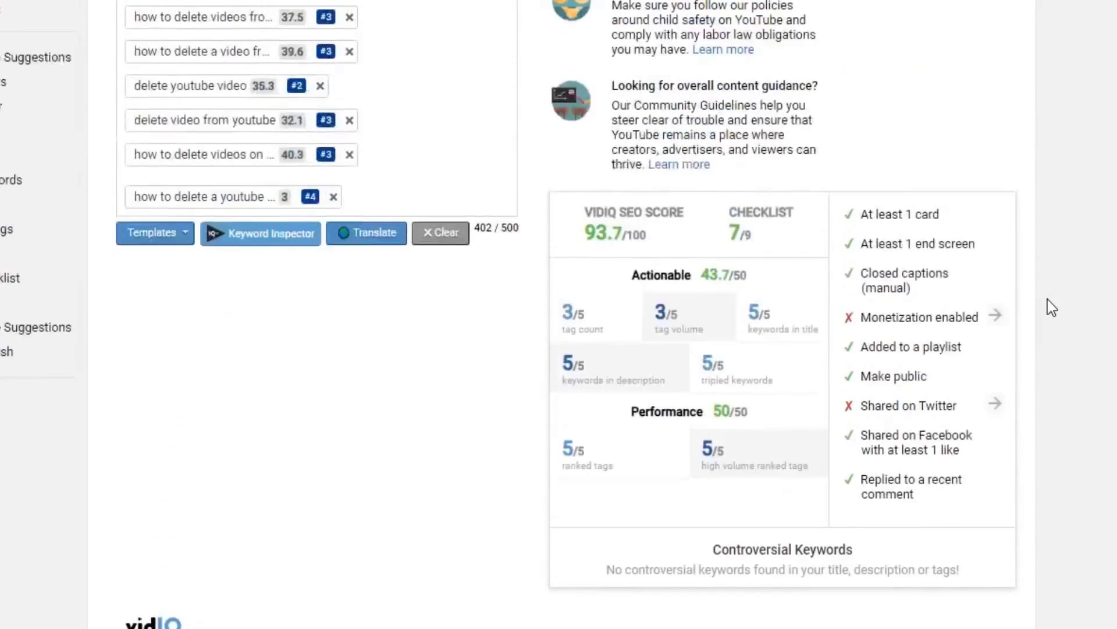
{"action": "scroll", "coordinate": [1047, 299], "scroll_direction": "down", "scroll_amount": 8}
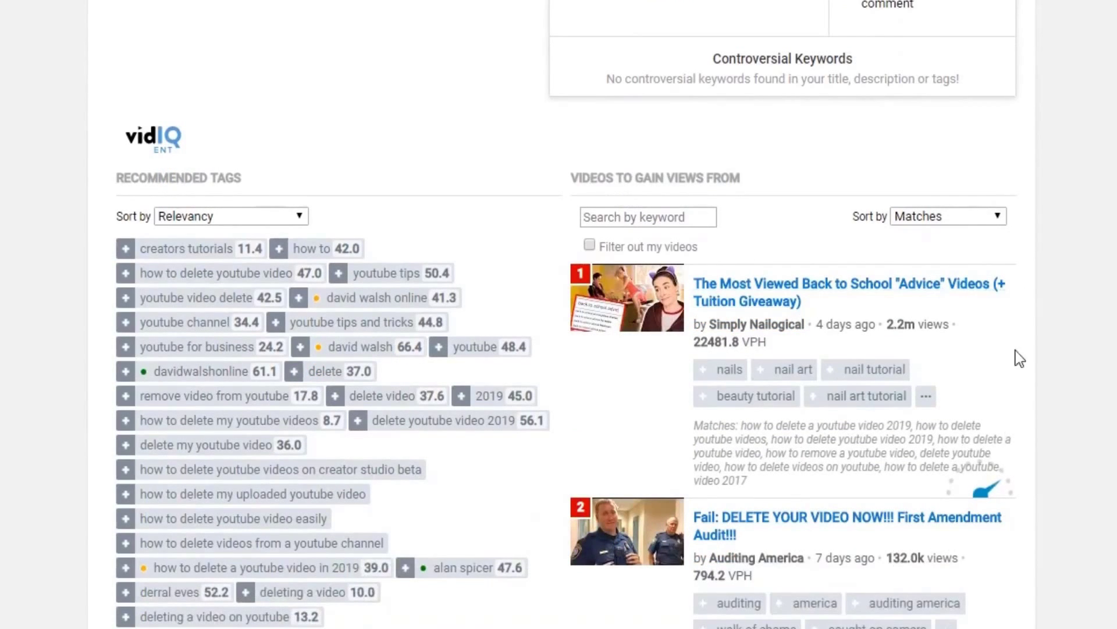
{"action": "scroll", "coordinate": [1040, 285], "scroll_direction": "down", "scroll_amount": 10}
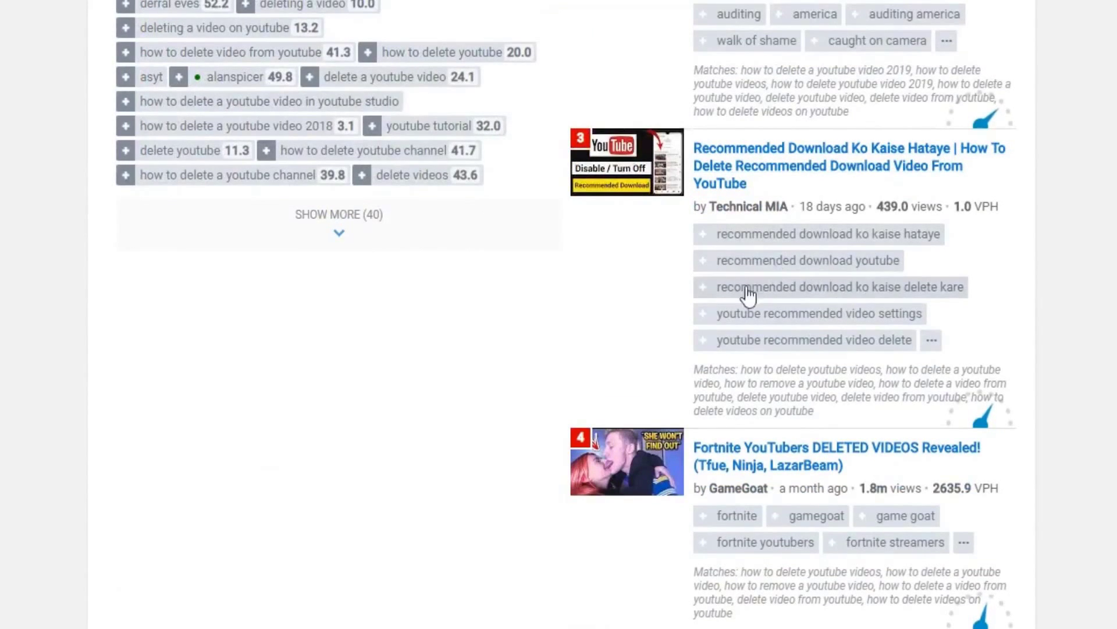
{"action": "scroll", "coordinate": [757, 341], "scroll_direction": "up", "scroll_amount": 10}
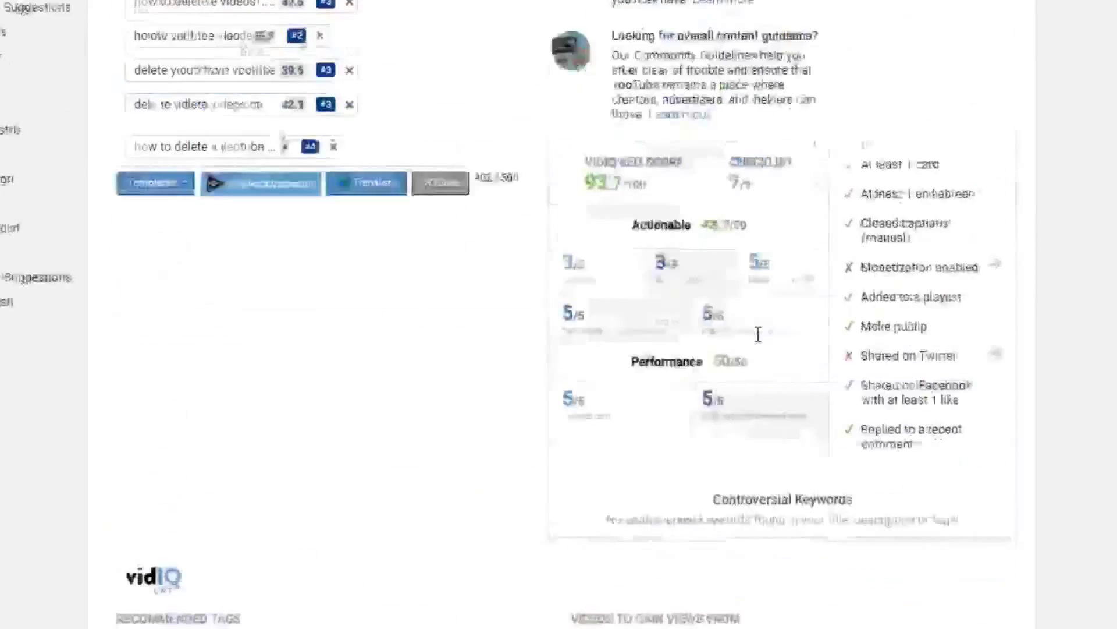
{"action": "scroll", "coordinate": [474, 98], "scroll_direction": "up", "scroll_amount": 3}
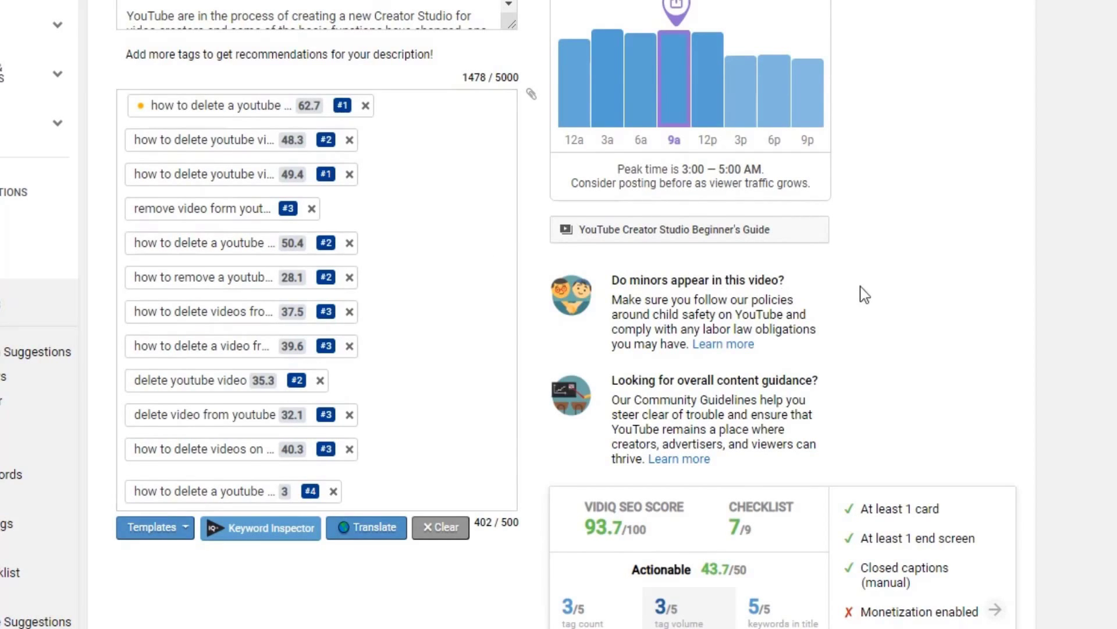
Step: Examine the best time to publish on the channel, going through the overall chart and each day of the week
{"action": "scroll", "coordinate": [861, 286], "scroll_direction": "up", "scroll_amount": 5}
{"action": "scroll", "coordinate": [865, 294], "scroll_direction": "down", "scroll_amount": 2}
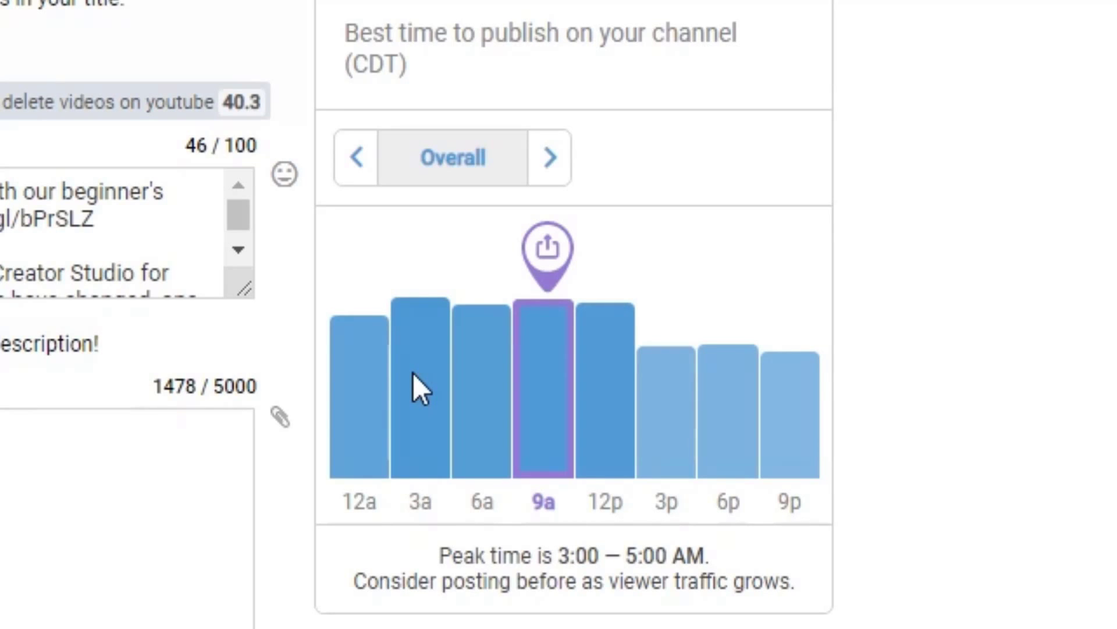
{"action": "left_click", "coordinate": [549, 158]}
{"action": "left_click", "coordinate": [549, 158]}
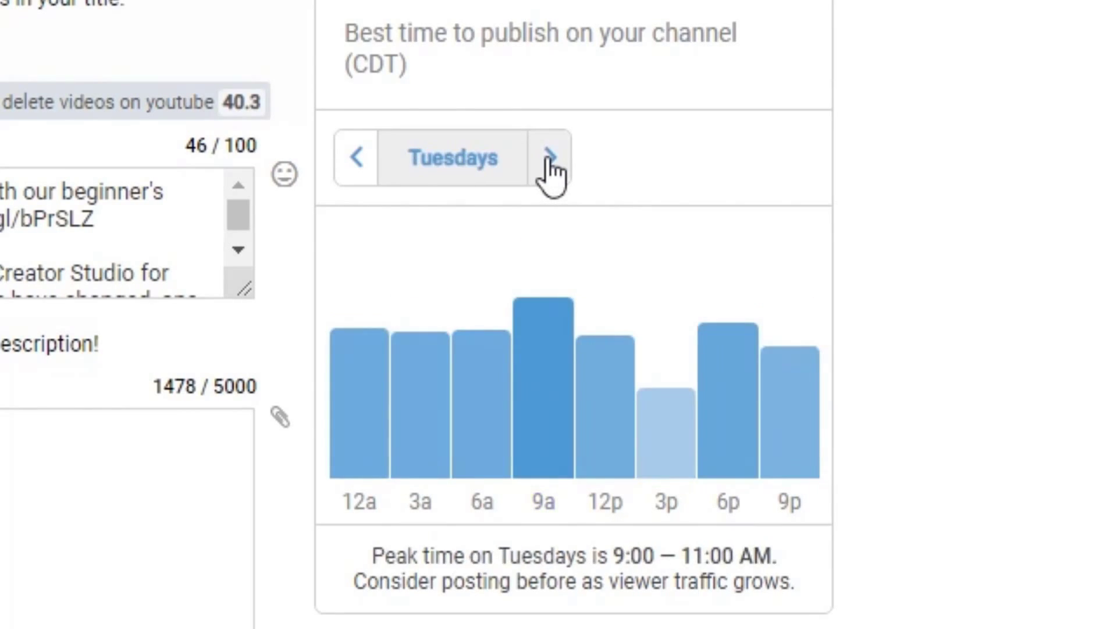
{"action": "left_click", "coordinate": [548, 159]}
{"action": "left_click", "coordinate": [549, 158]}
{"action": "left_click", "coordinate": [548, 158]}
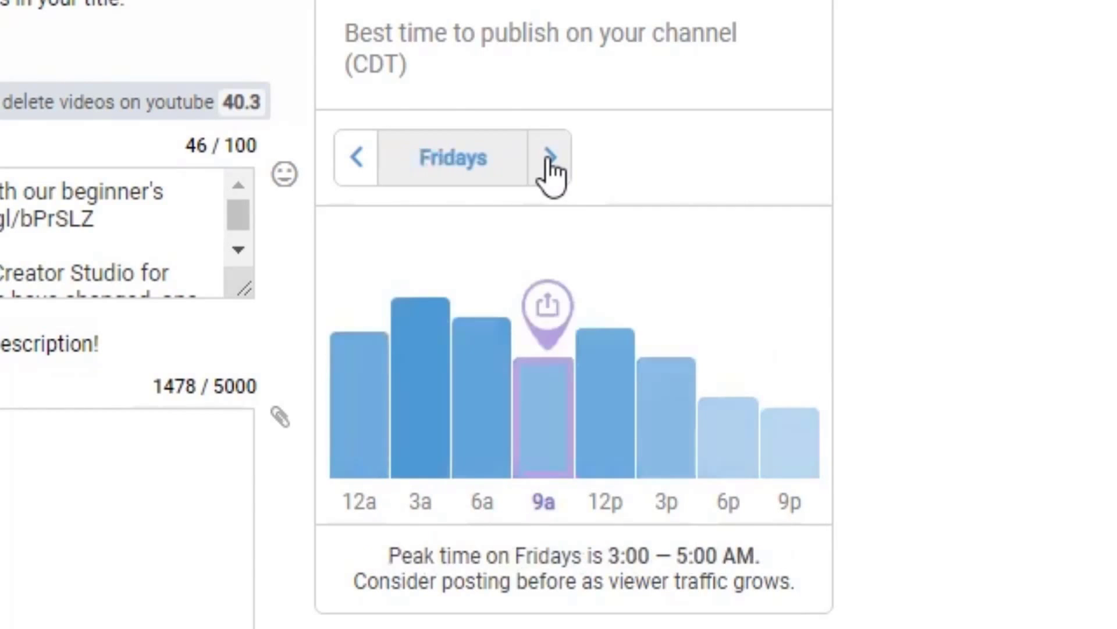
{"action": "left_click", "coordinate": [549, 158]}
{"action": "left_click", "coordinate": [549, 158]}
{"action": "left_click", "coordinate": [549, 159]}
{"action": "left_click", "coordinate": [549, 158]}
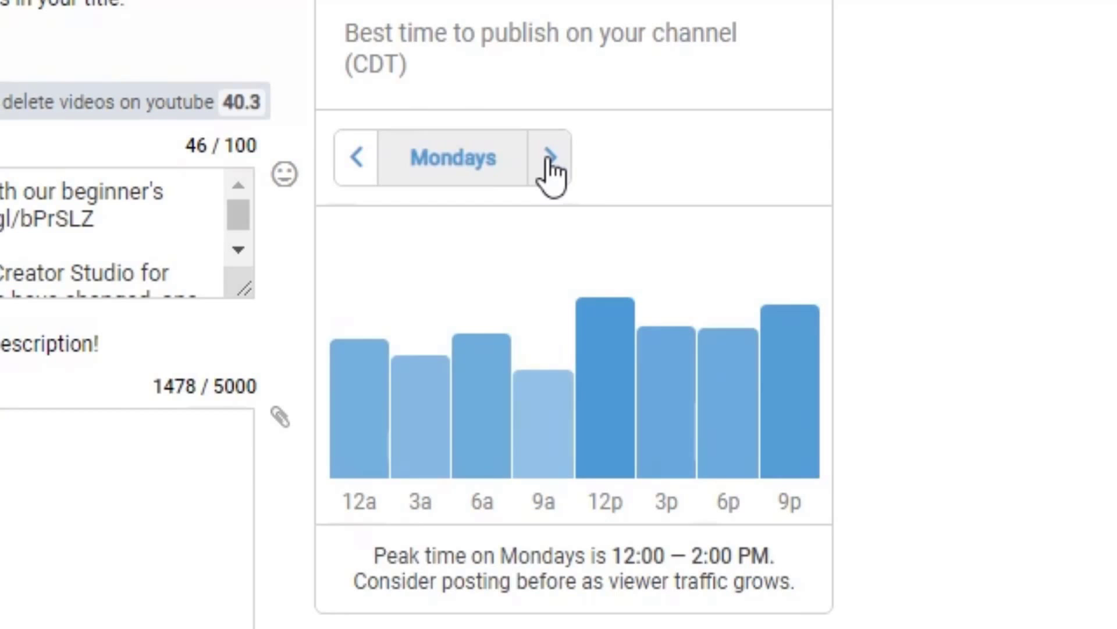
{"action": "left_click", "coordinate": [549, 159]}
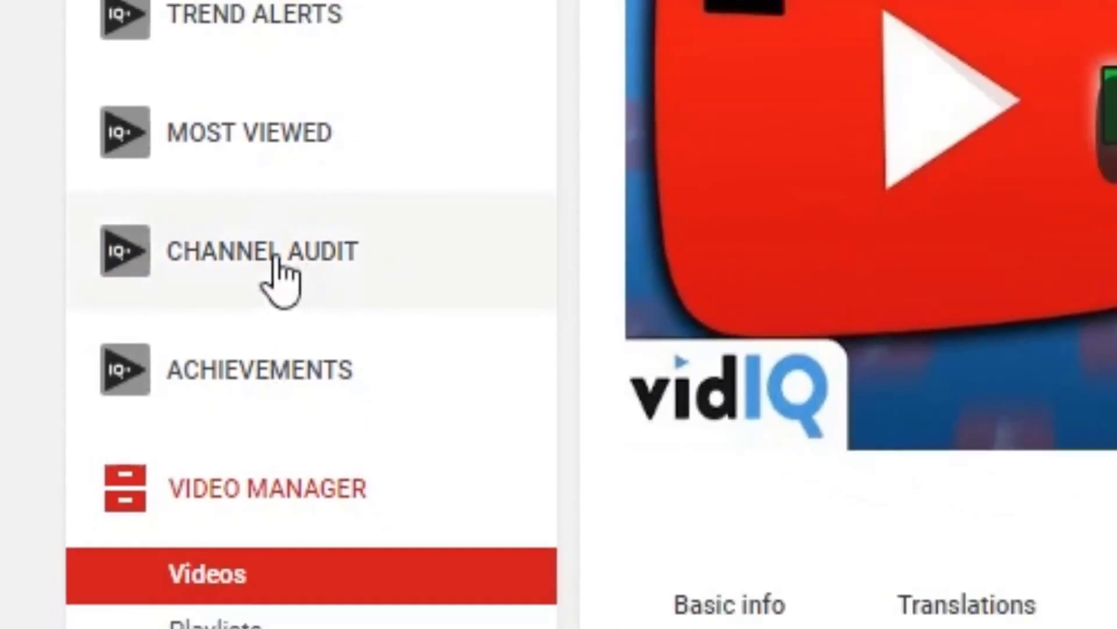
Step: Open vidIQ's Channel Audit and examine the month-over-month figures and the Content to Double Down On section
{"action": "left_click", "coordinate": [303, 262]}
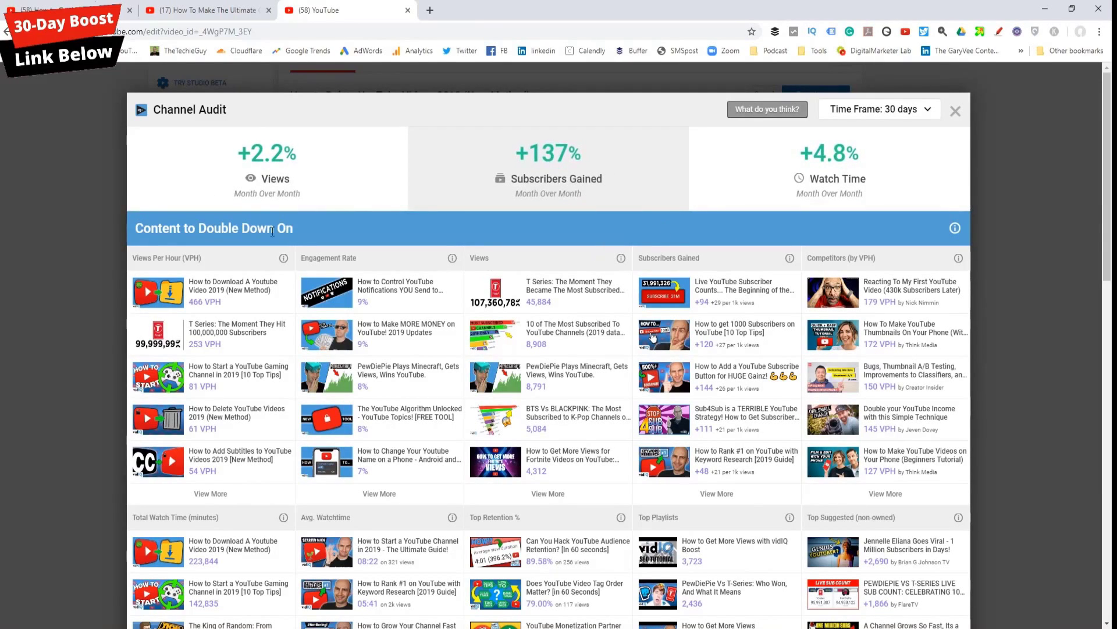
{"action": "mouse_move", "coordinate": [537, 198]}
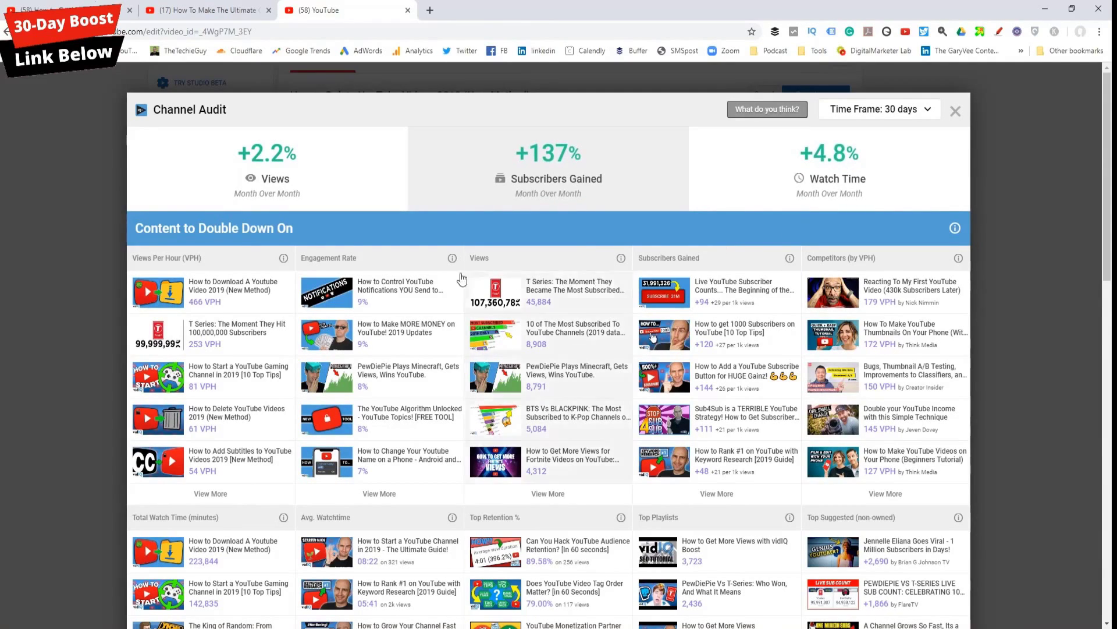
{"action": "left_click_drag", "start_coordinate": [197, 228], "coordinate": [299, 227]}
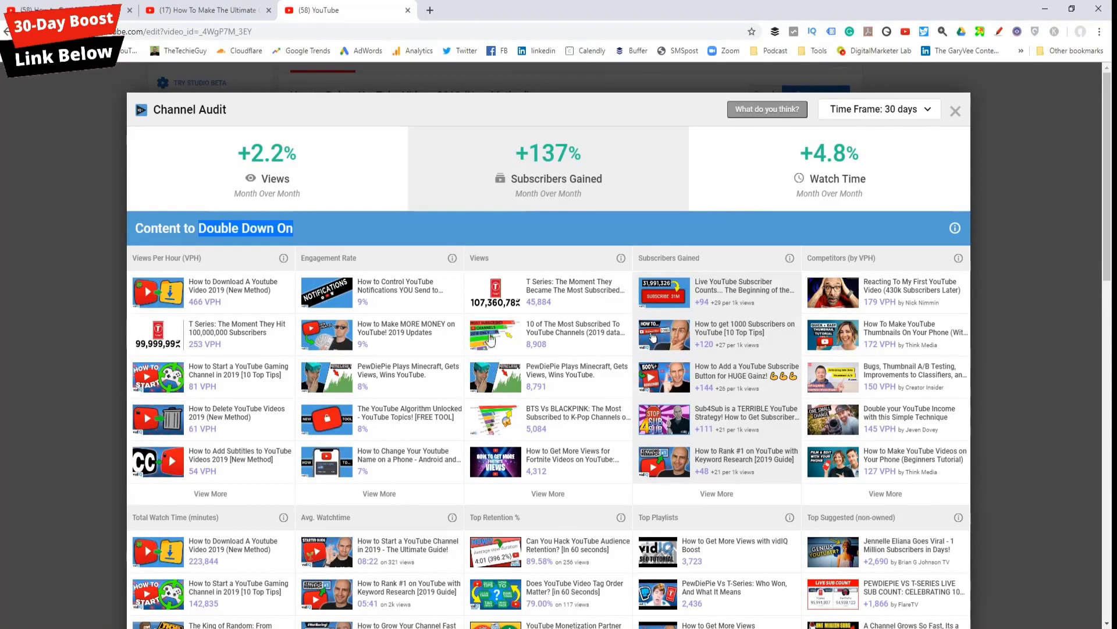
{"action": "scroll", "coordinate": [490, 339], "scroll_direction": "down", "scroll_amount": 2}
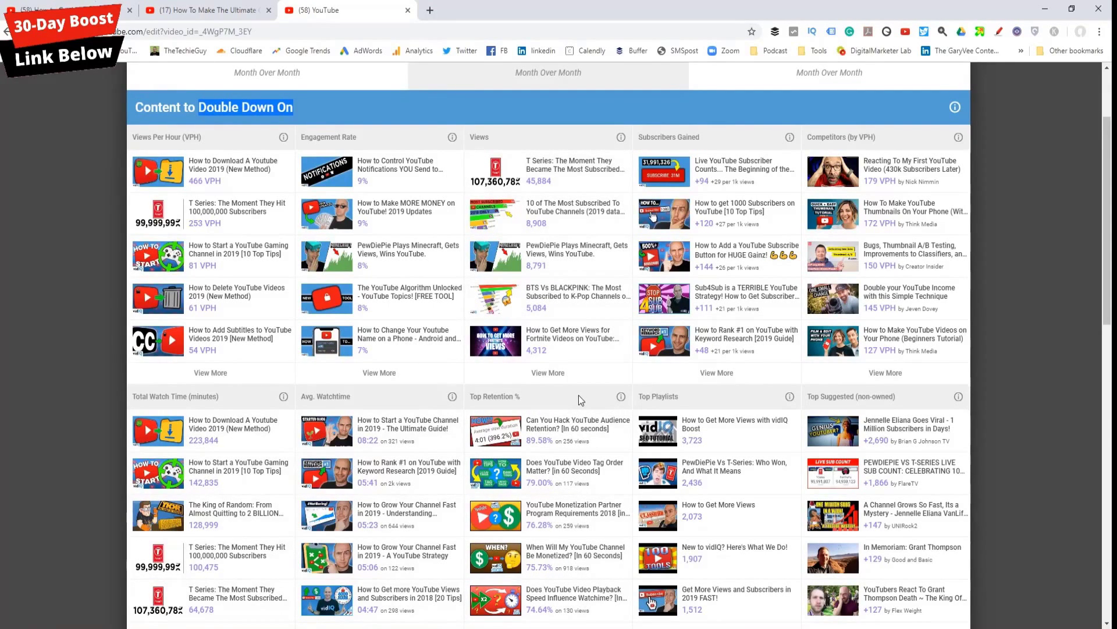
{"action": "scroll", "coordinate": [579, 395], "scroll_direction": "down", "scroll_amount": 3}
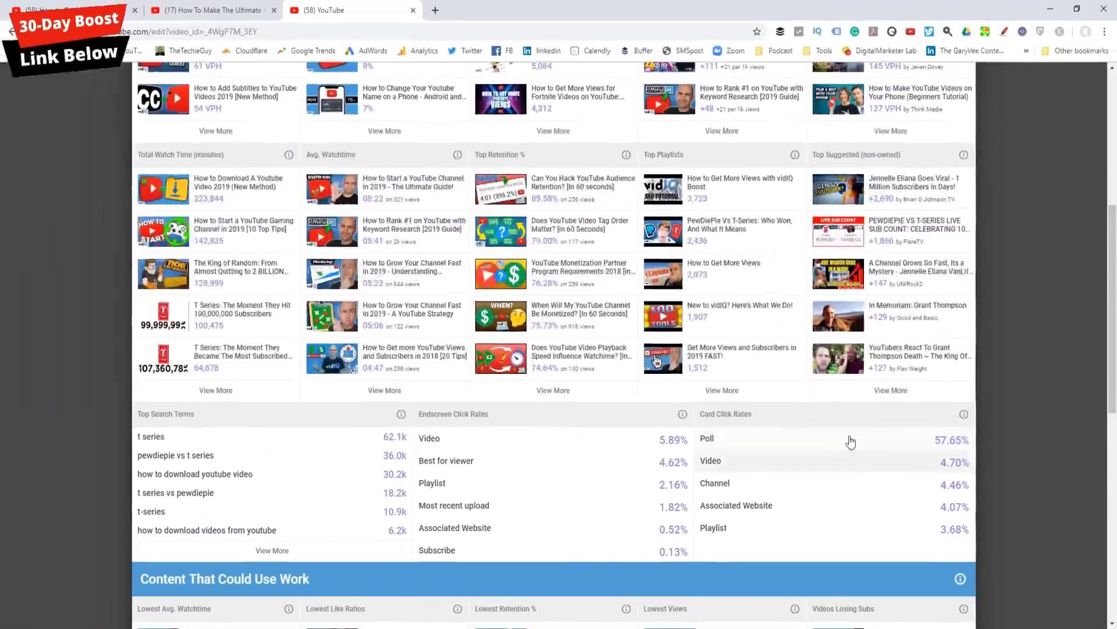
{"action": "scroll", "coordinate": [355, 550], "scroll_direction": "up", "scroll_amount": 3}
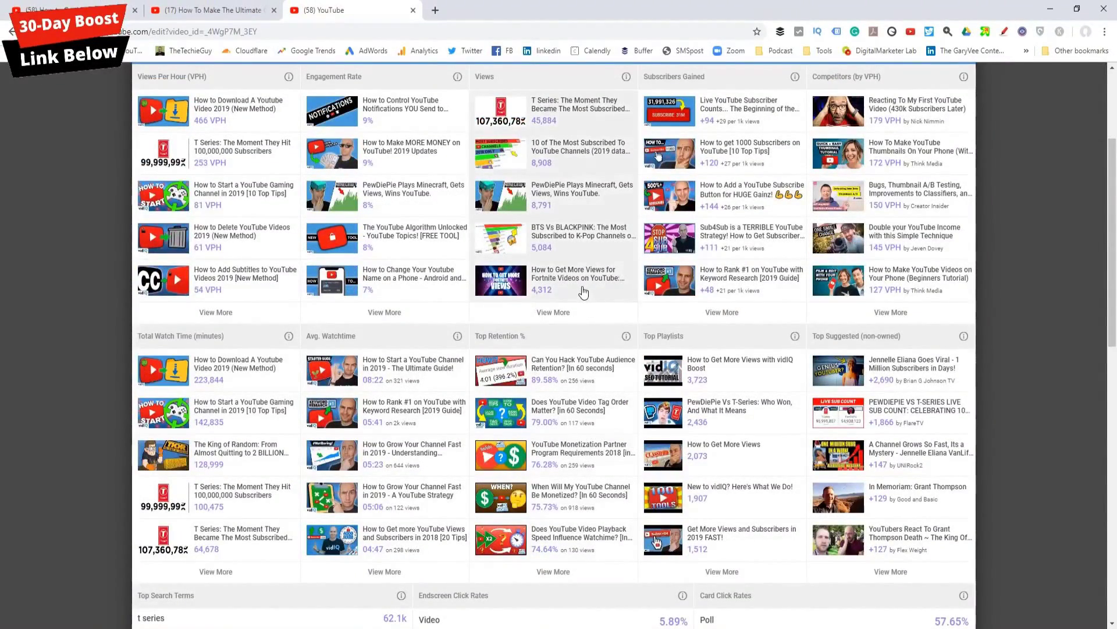
Step: Compare the Content That Could Use Work with the best-performing content, and review the 30-day average metrics and Items to Improve Upon
{"action": "scroll", "coordinate": [482, 346], "scroll_direction": "down", "scroll_amount": 7}
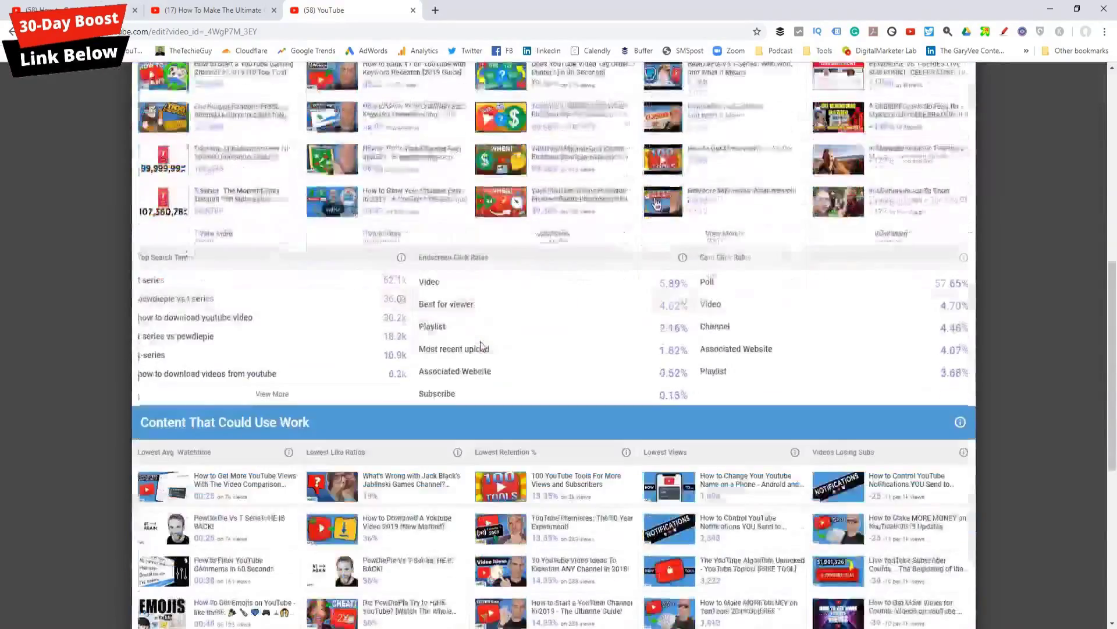
{"action": "scroll", "coordinate": [466, 341], "scroll_direction": "down", "scroll_amount": 1}
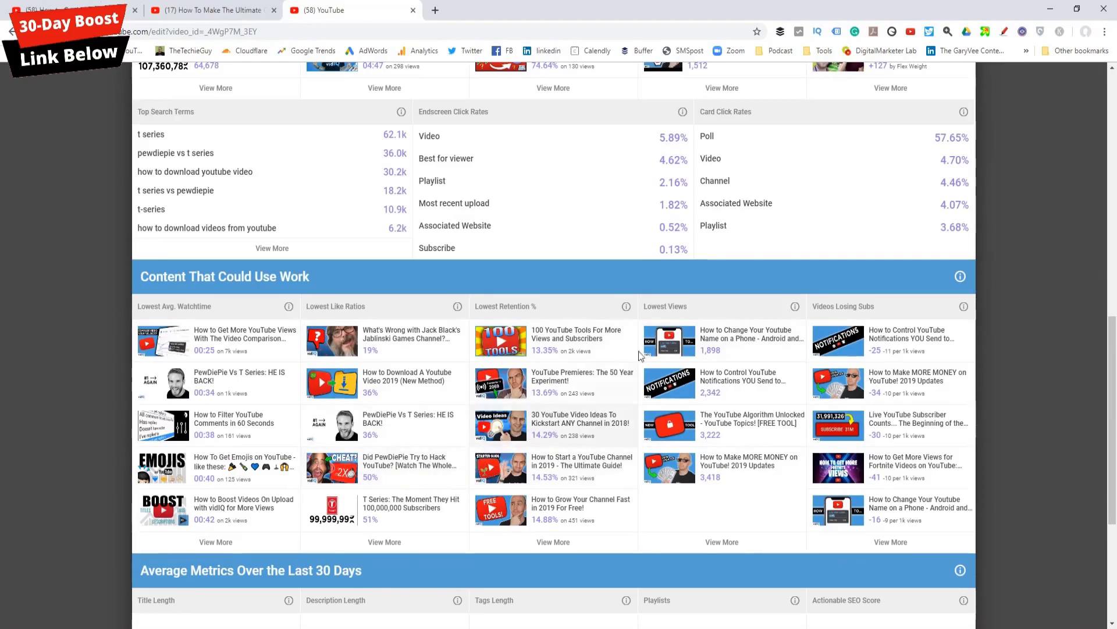
{"action": "scroll", "coordinate": [445, 502], "scroll_direction": "up", "scroll_amount": 6}
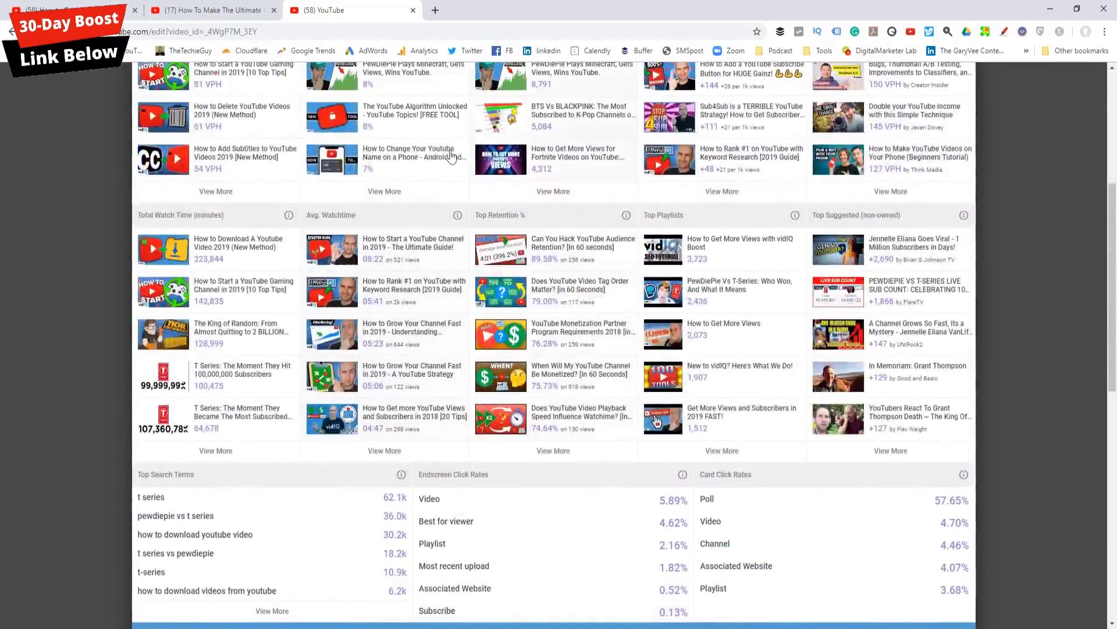
{"action": "scroll", "coordinate": [469, 336], "scroll_direction": "down", "scroll_amount": 1}
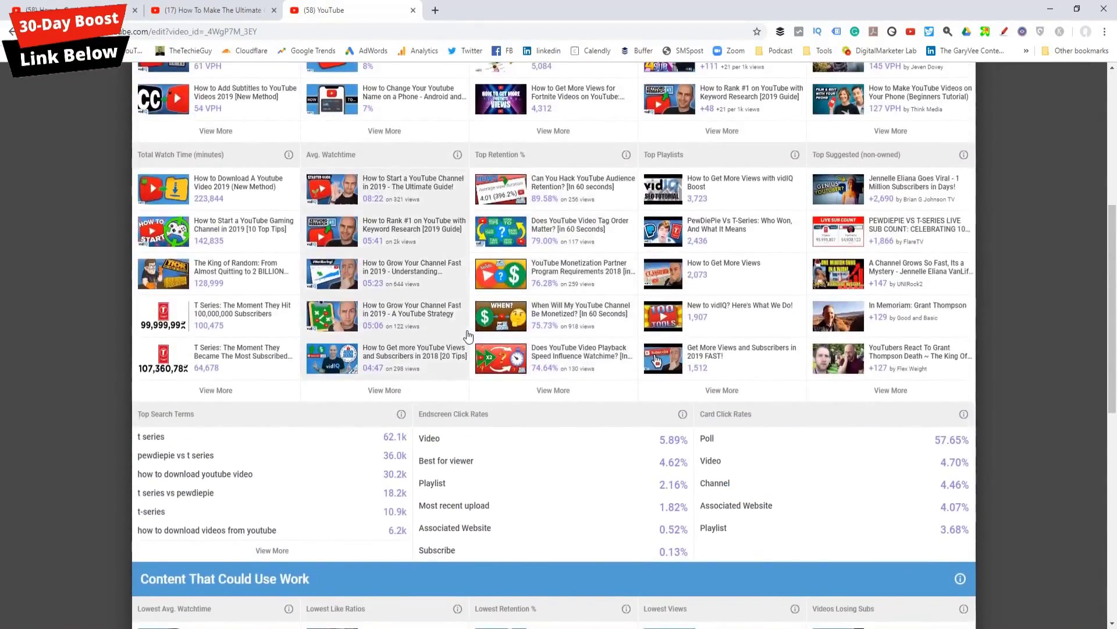
{"action": "scroll", "coordinate": [469, 336], "scroll_direction": "down", "scroll_amount": 2}
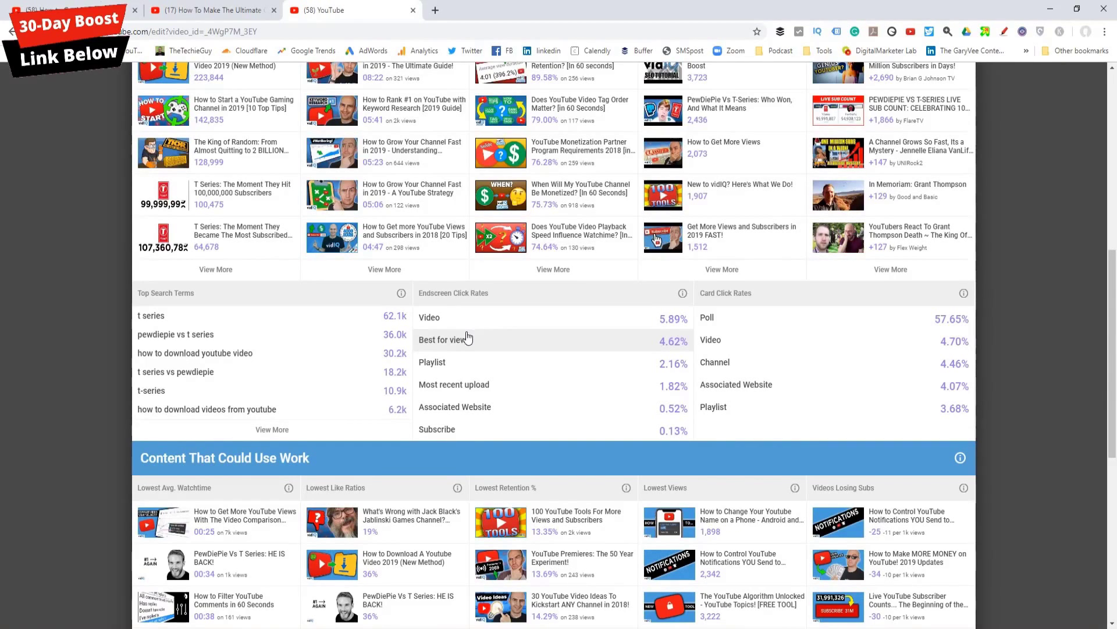
{"action": "scroll", "coordinate": [469, 336], "scroll_direction": "down", "scroll_amount": 1}
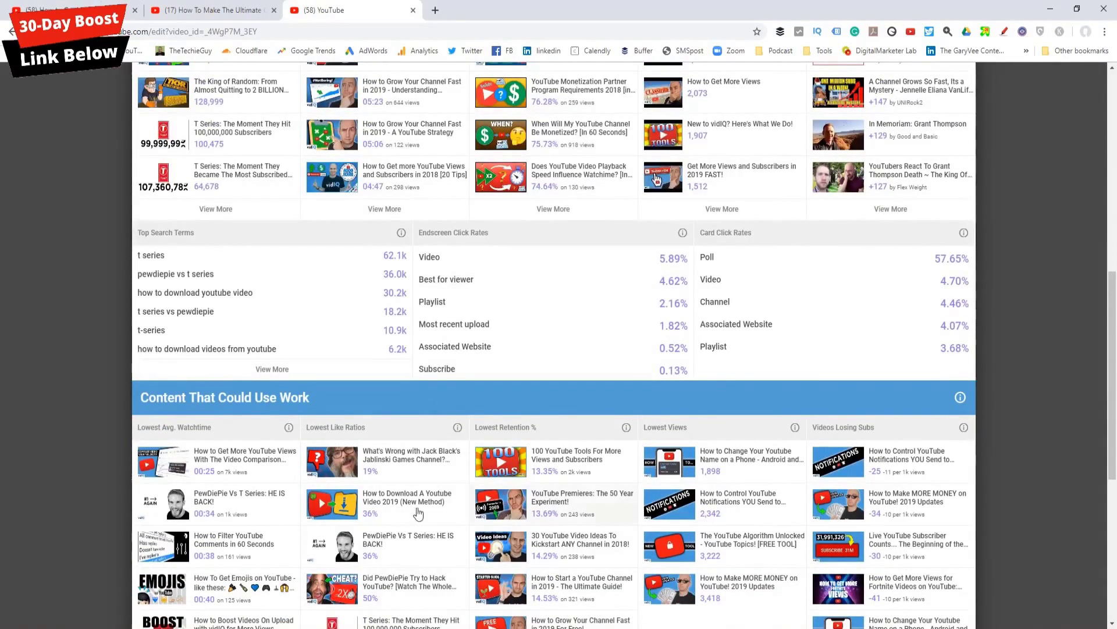
{"action": "scroll", "coordinate": [461, 528], "scroll_direction": "up", "scroll_amount": 7}
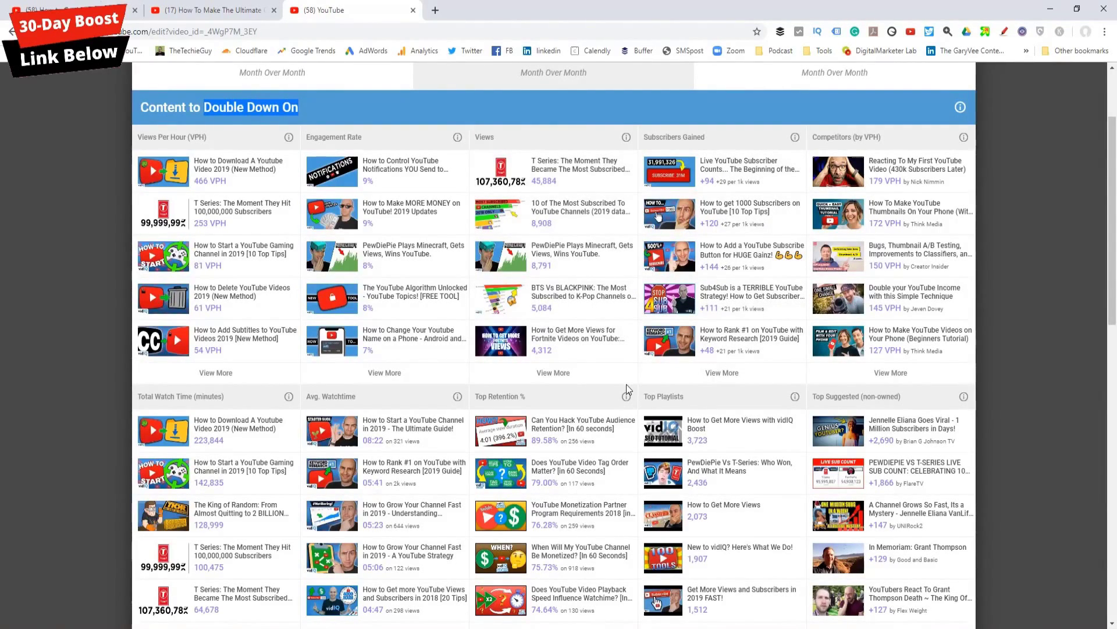
{"action": "scroll", "coordinate": [628, 388], "scroll_direction": "down", "scroll_amount": 7}
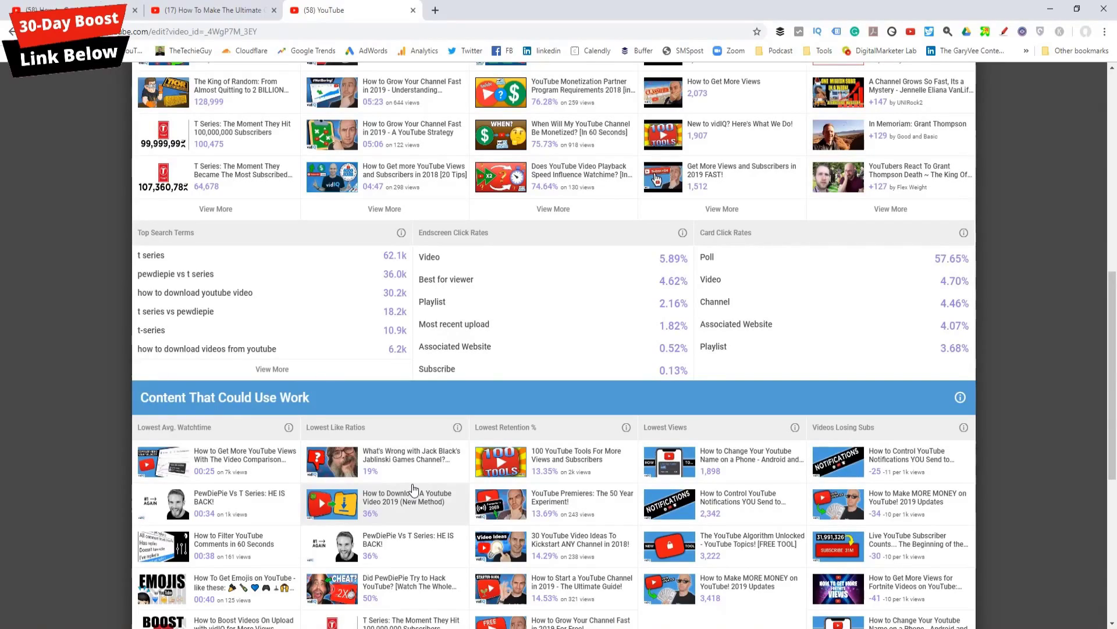
{"action": "scroll", "coordinate": [435, 481], "scroll_direction": "down", "scroll_amount": 6}
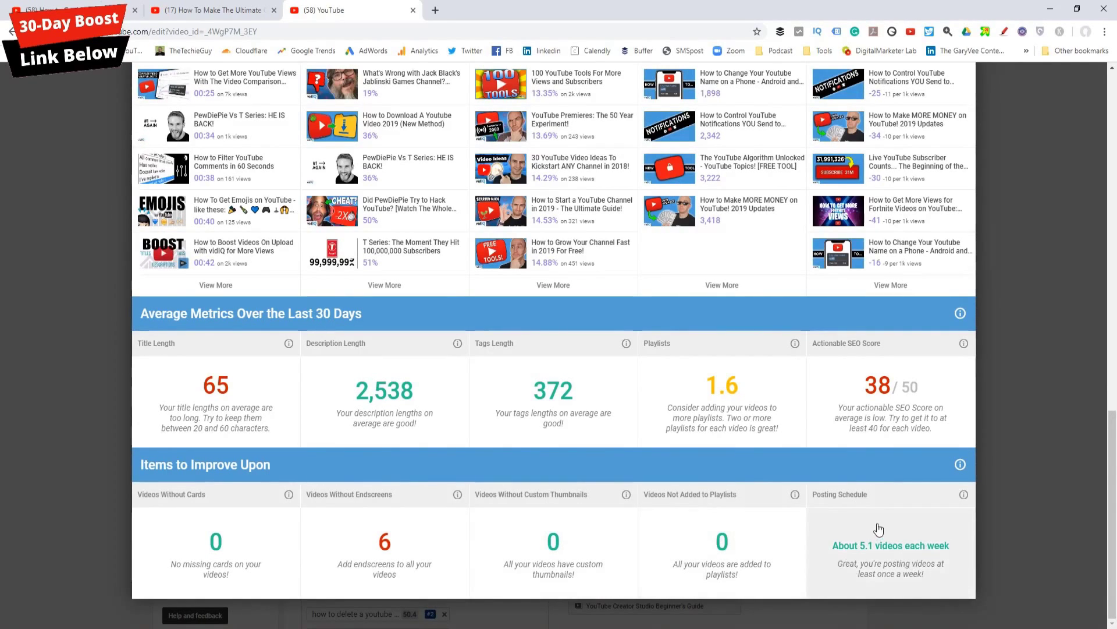
Step: Check the Videos Without Endscreens item, revisit the Channel Audit from the bottom to its month-over-month overview, and close the audit
{"action": "mouse_move", "coordinate": [373, 544]}
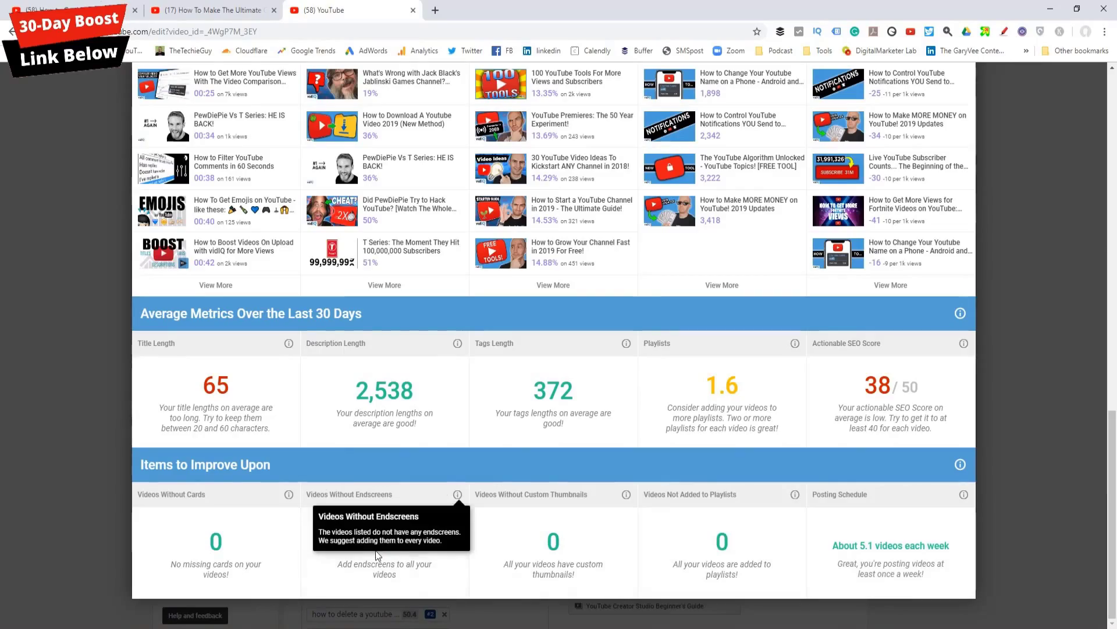
{"action": "scroll", "coordinate": [492, 440], "scroll_direction": "up", "scroll_amount": 15}
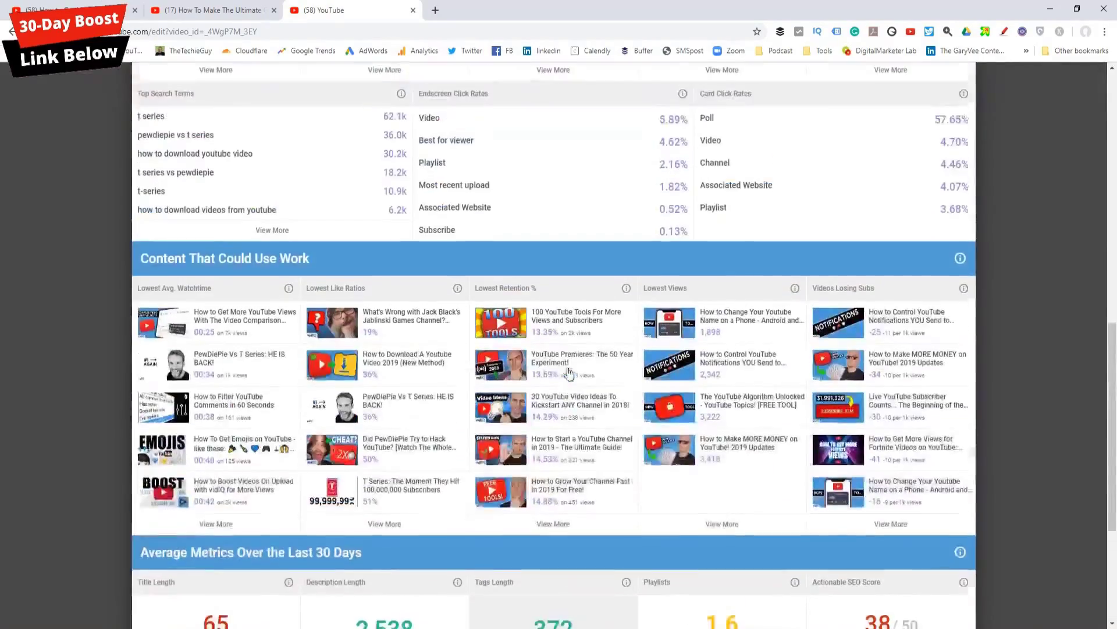
{"action": "scroll", "coordinate": [564, 384], "scroll_direction": "up", "scroll_amount": 3}
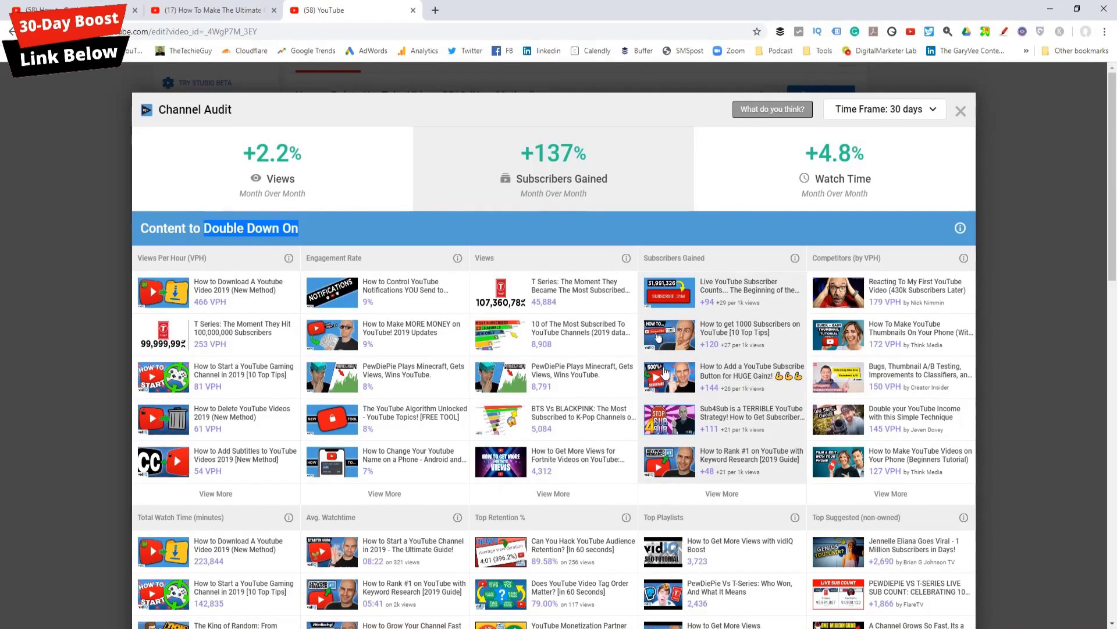
{"action": "left_click", "coordinate": [961, 110]}
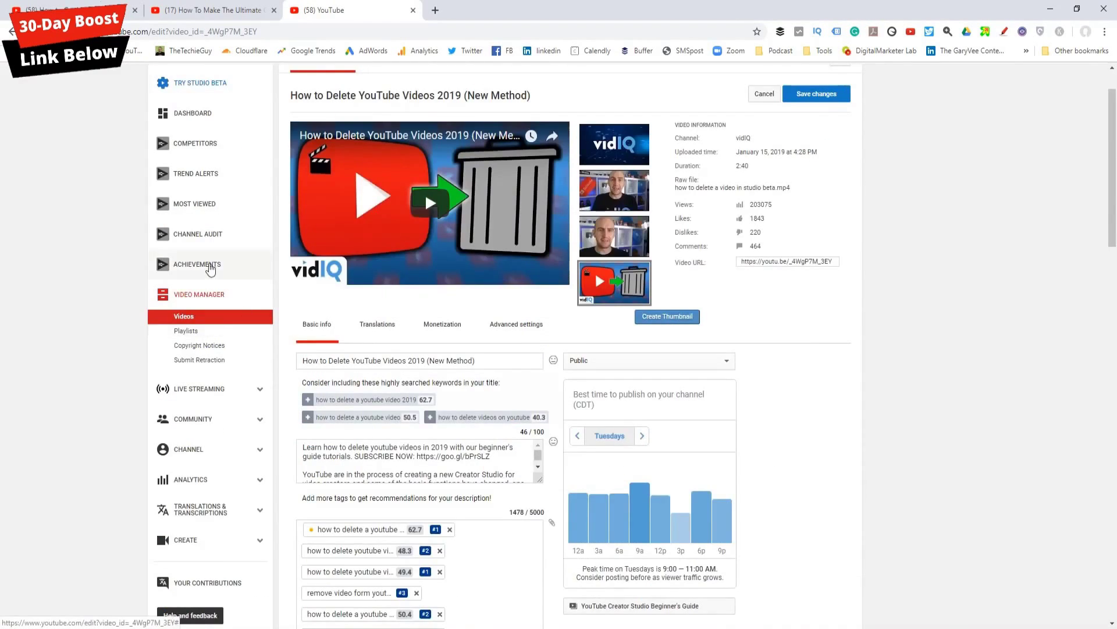
Step: Open vidIQ's Achievements, view the shareable 350K subscribers award page, and return to review the remaining key achievements
{"action": "left_click", "coordinate": [211, 266]}
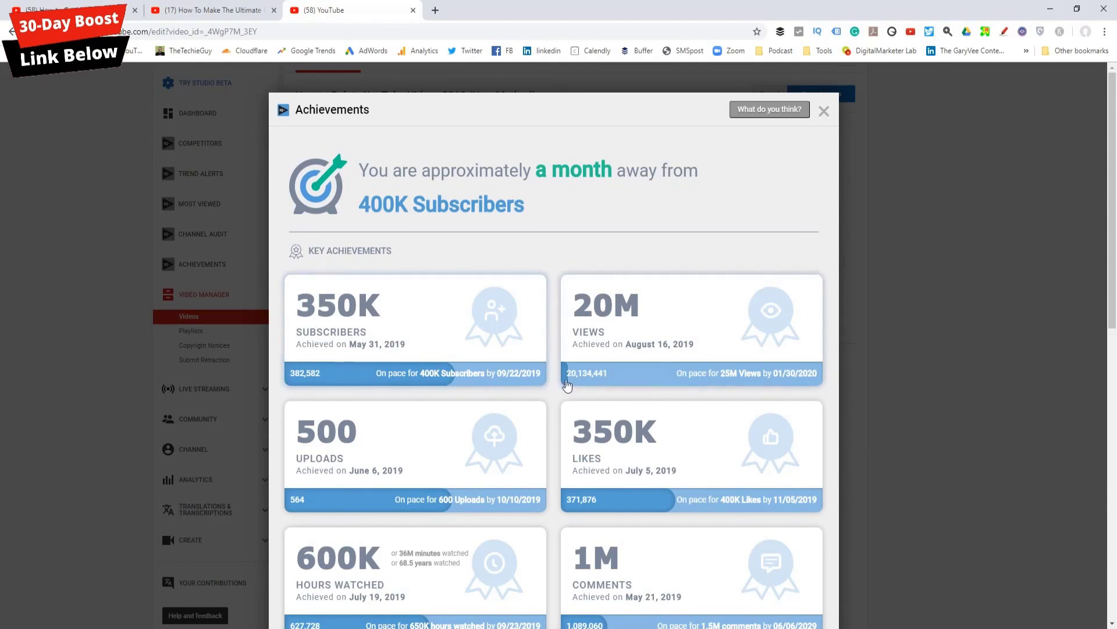
{"action": "left_click", "coordinate": [486, 312]}
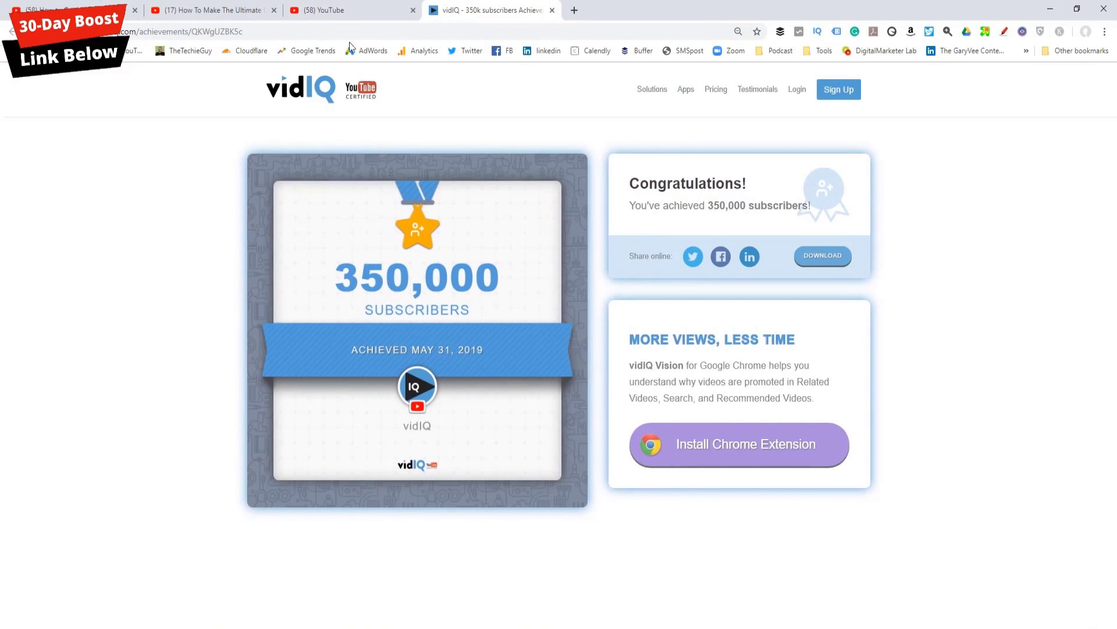
{"action": "left_click", "coordinate": [336, 16]}
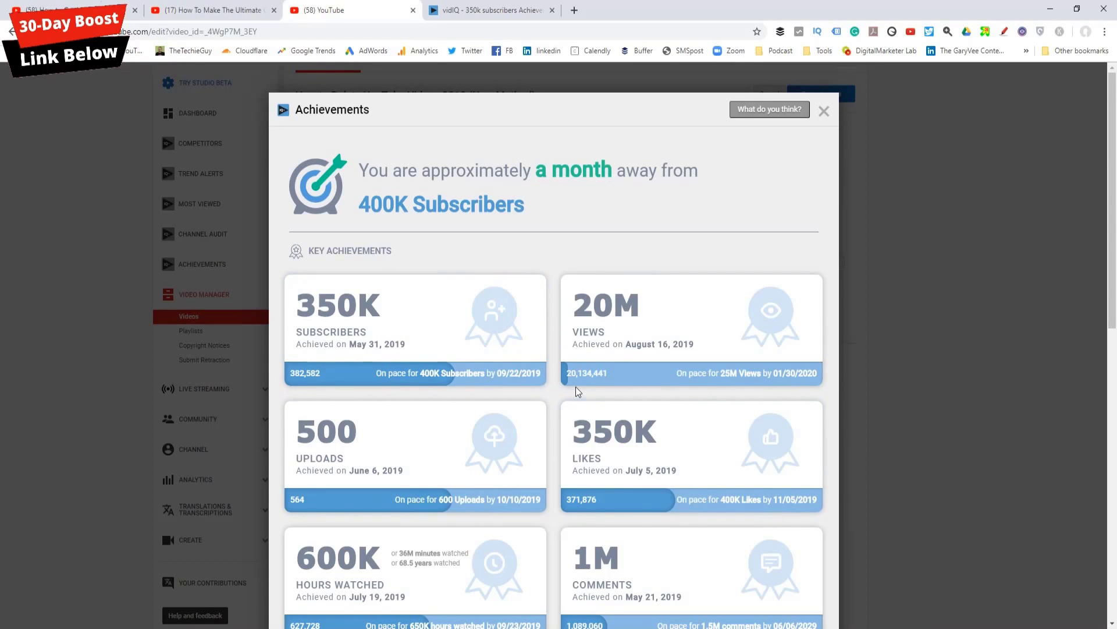
{"action": "scroll", "coordinate": [559, 432], "scroll_direction": "down", "scroll_amount": 3}
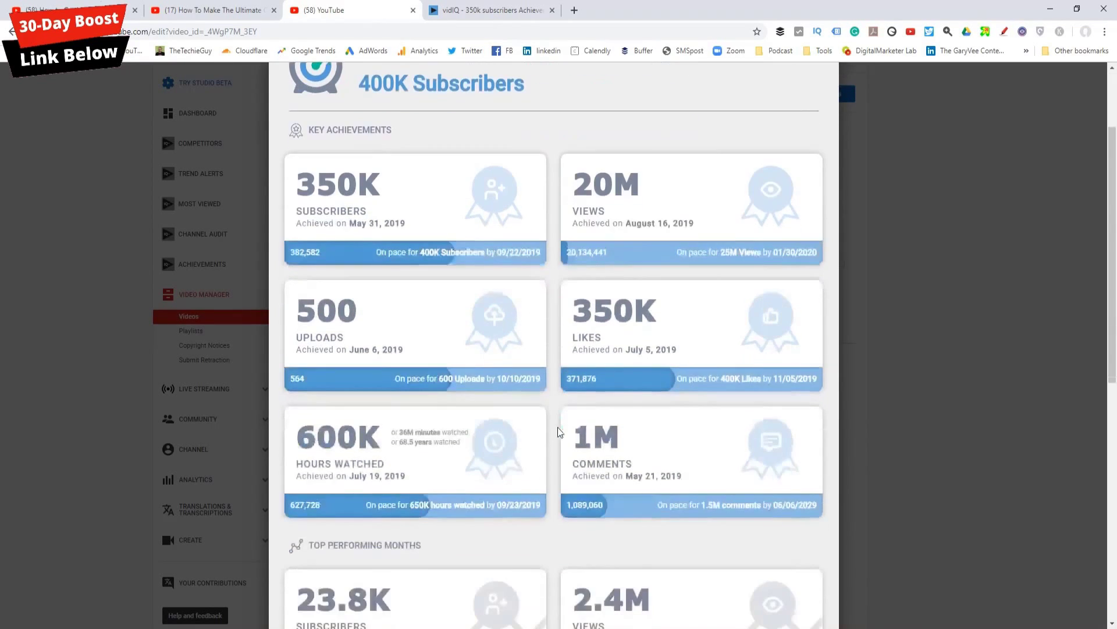